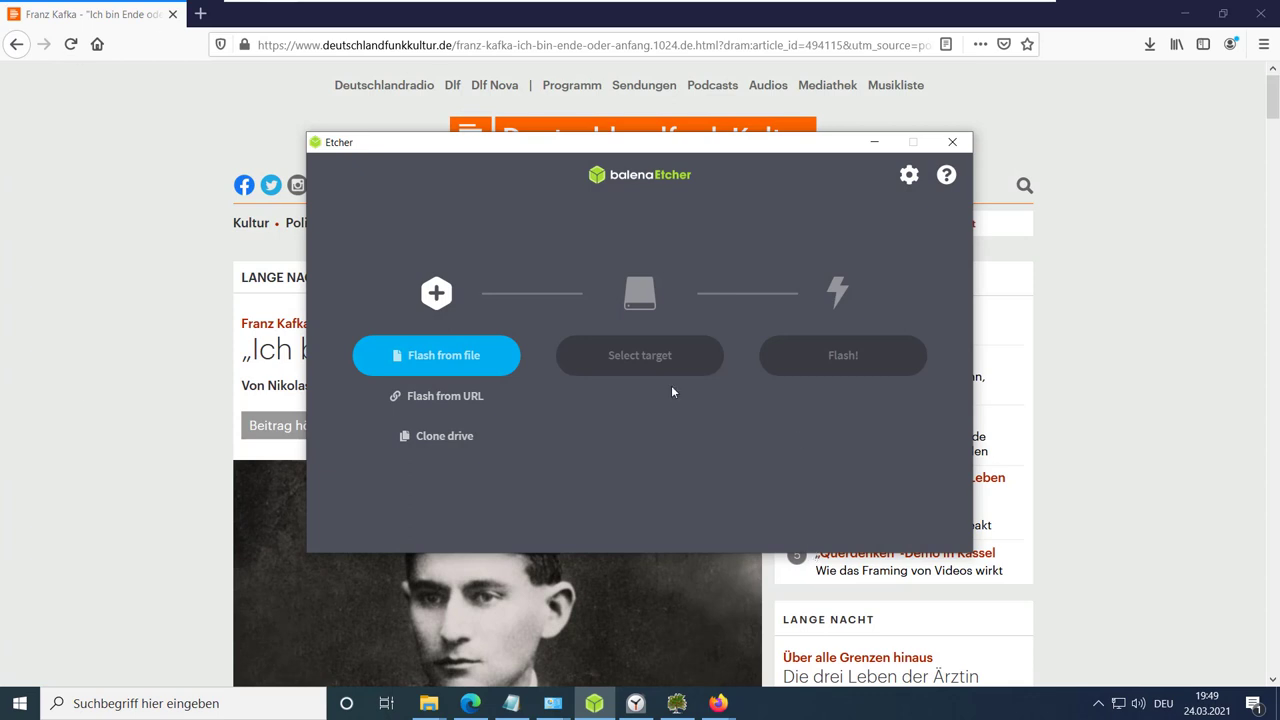
Dock the Kafka article window on the left half and the new-tab browser window on the right half, and minimise the article window
click(184, 278)
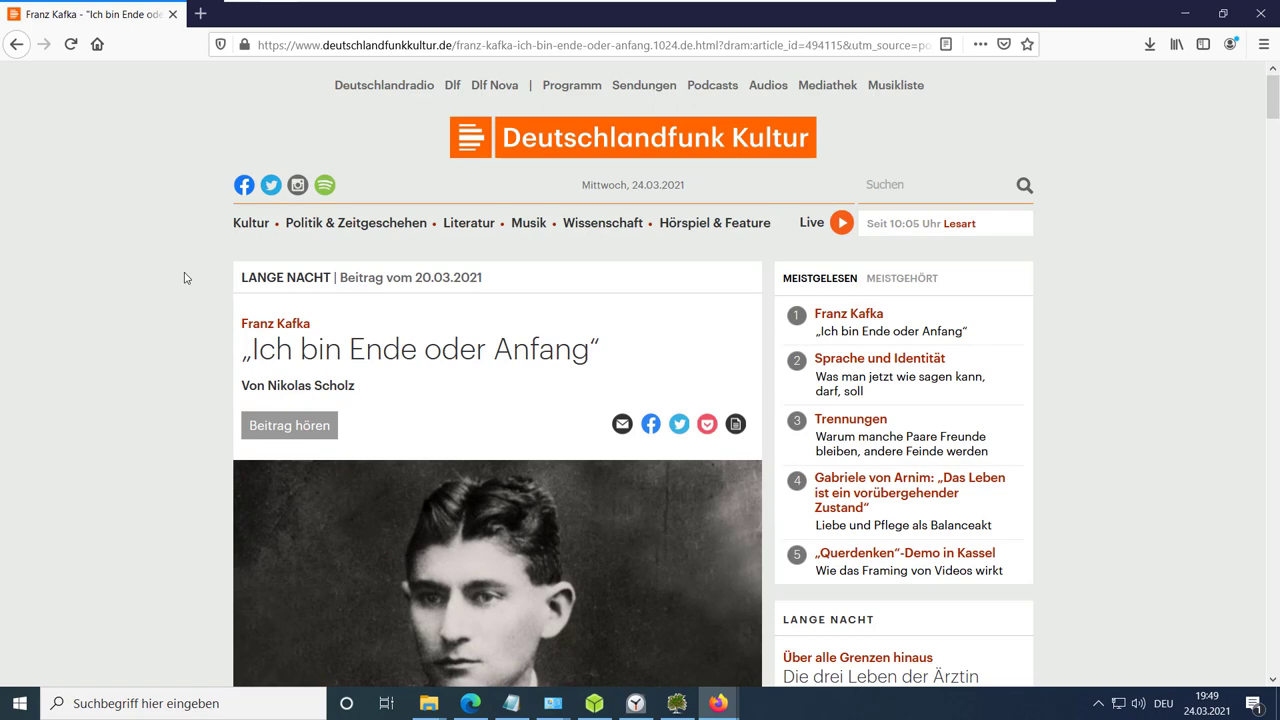
key(super+Left)
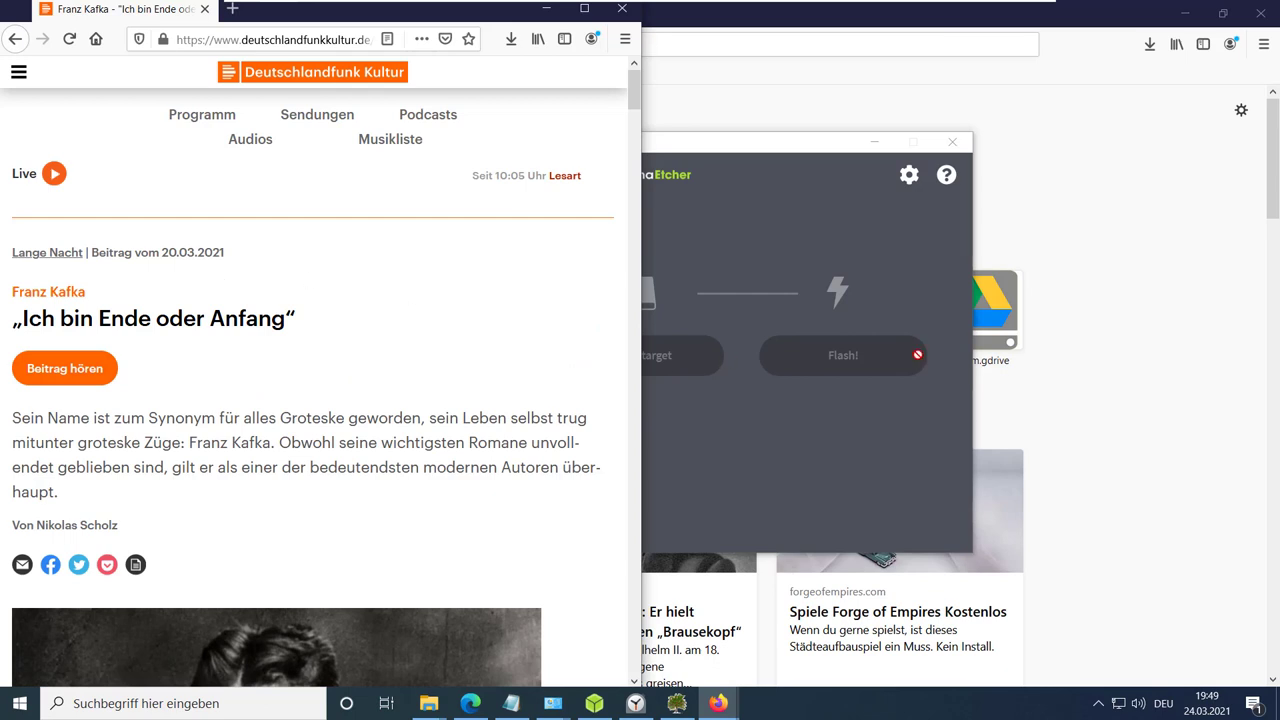
click(1142, 364)
key(super+Right)
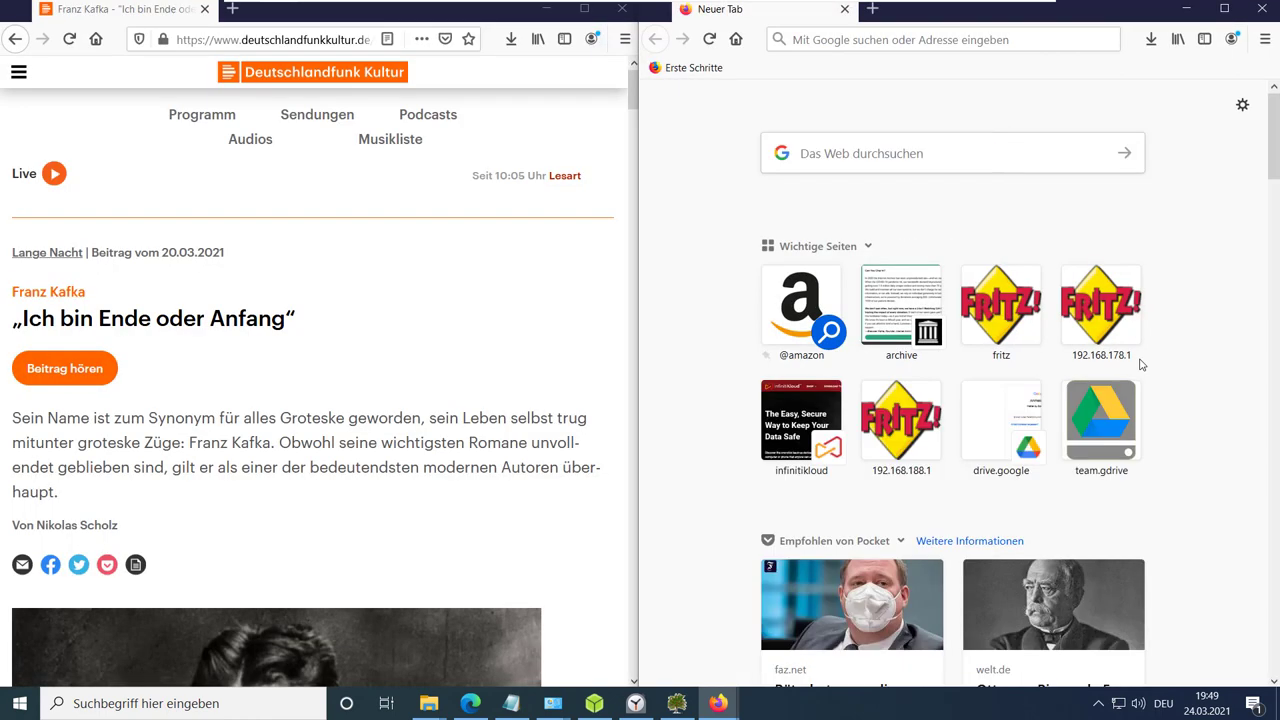
click(546, 9)
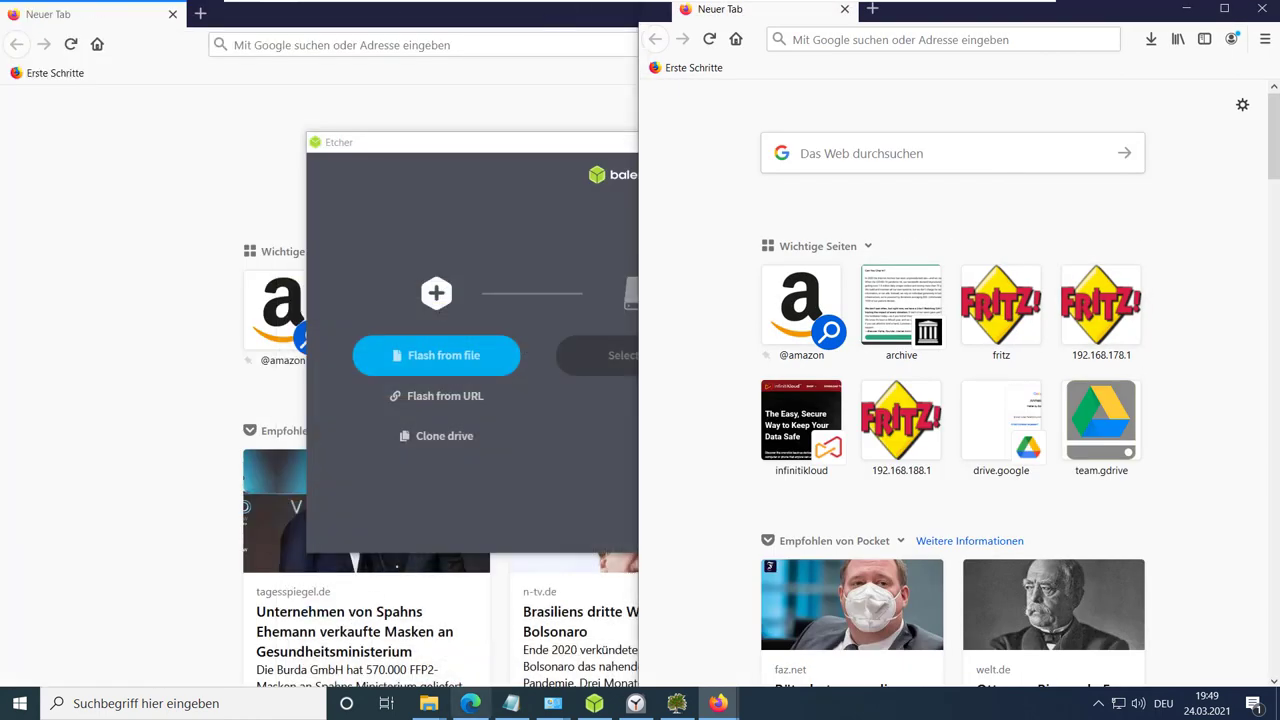
Open the Windows Settings app (Einstellungen) by searching for "einst"
mouse_move(553, 703)
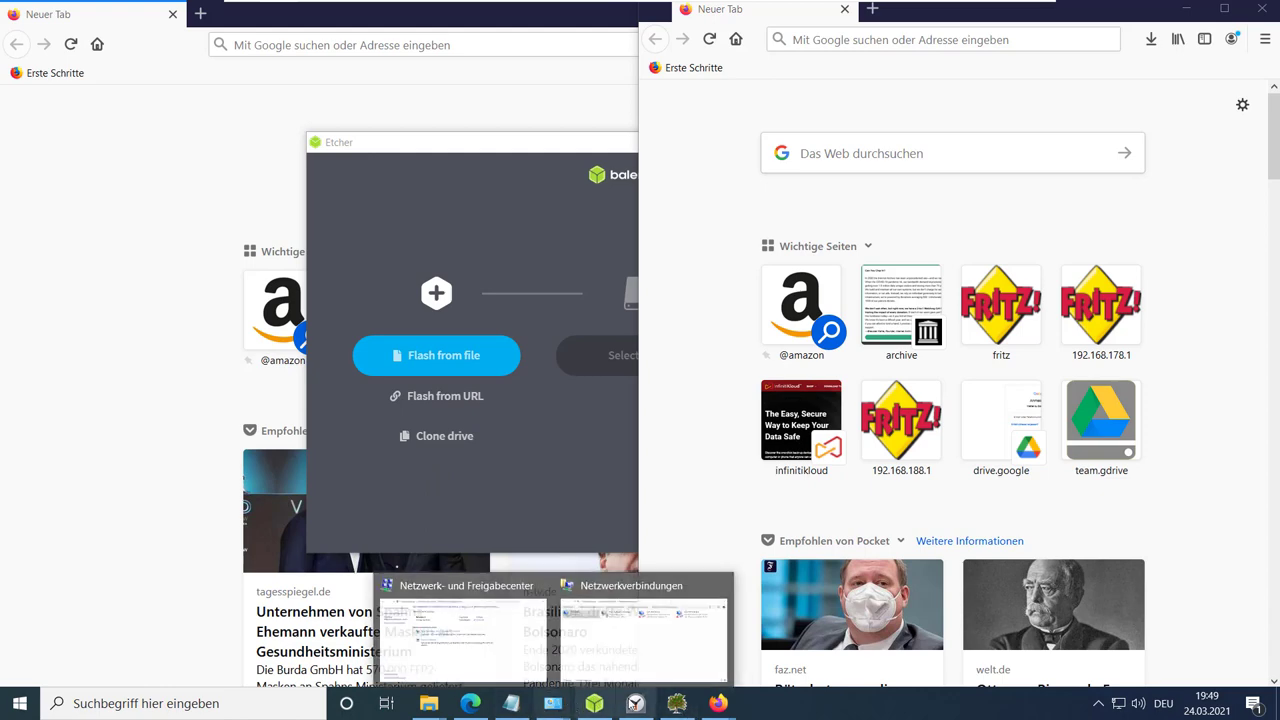
key(super)
text(einst)
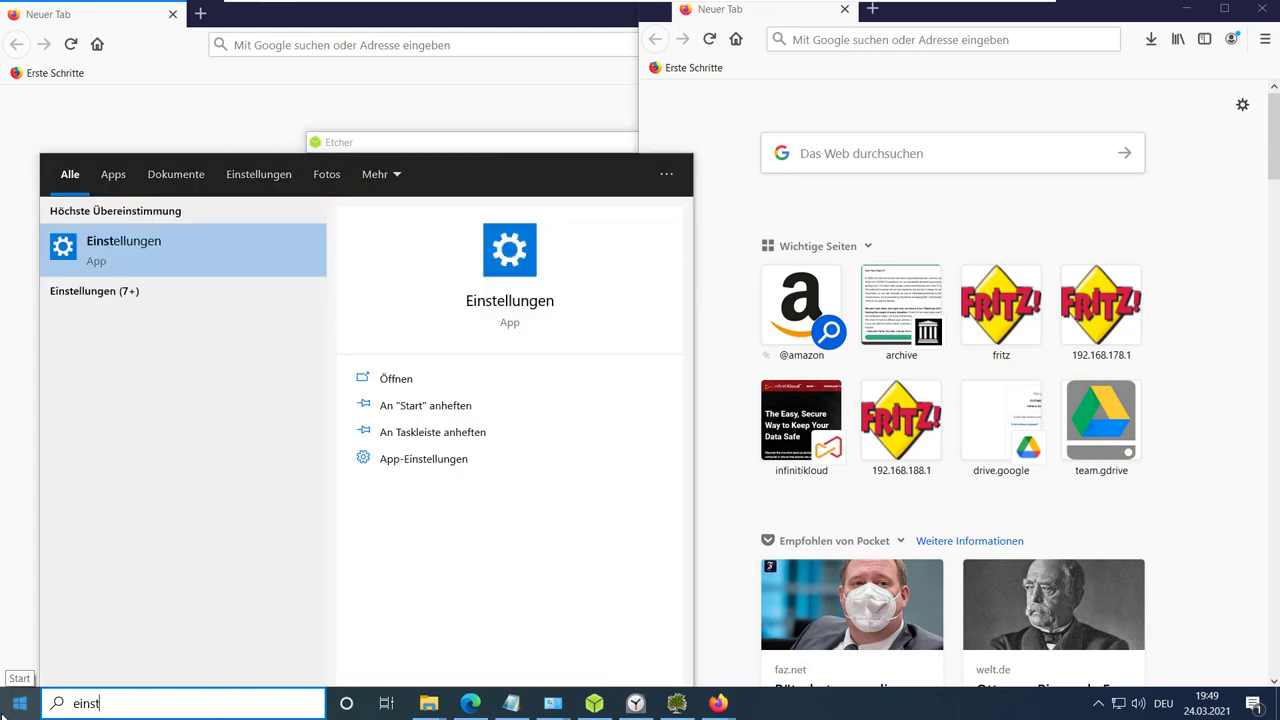
key(Return)
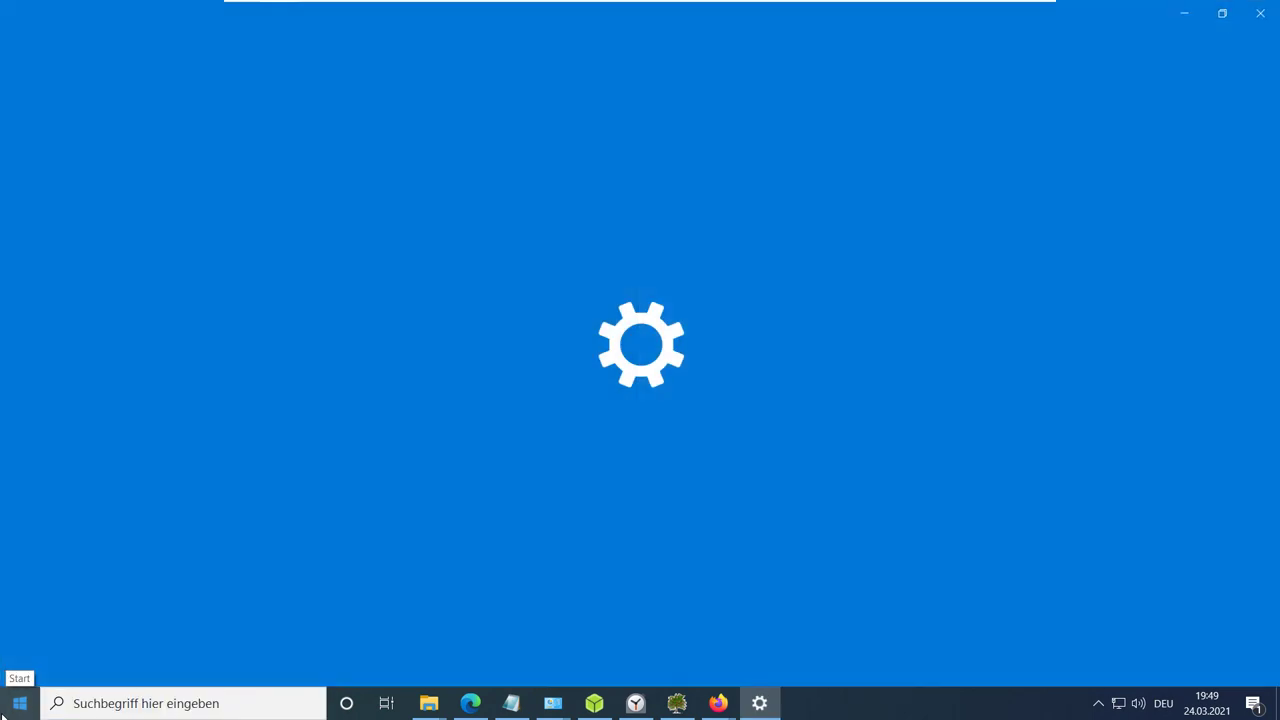
Search the settings for "andoc" and open the result "Beim Andocken eines Fensters anzeigen, was daneben angedockt werden kann"
text(ando)
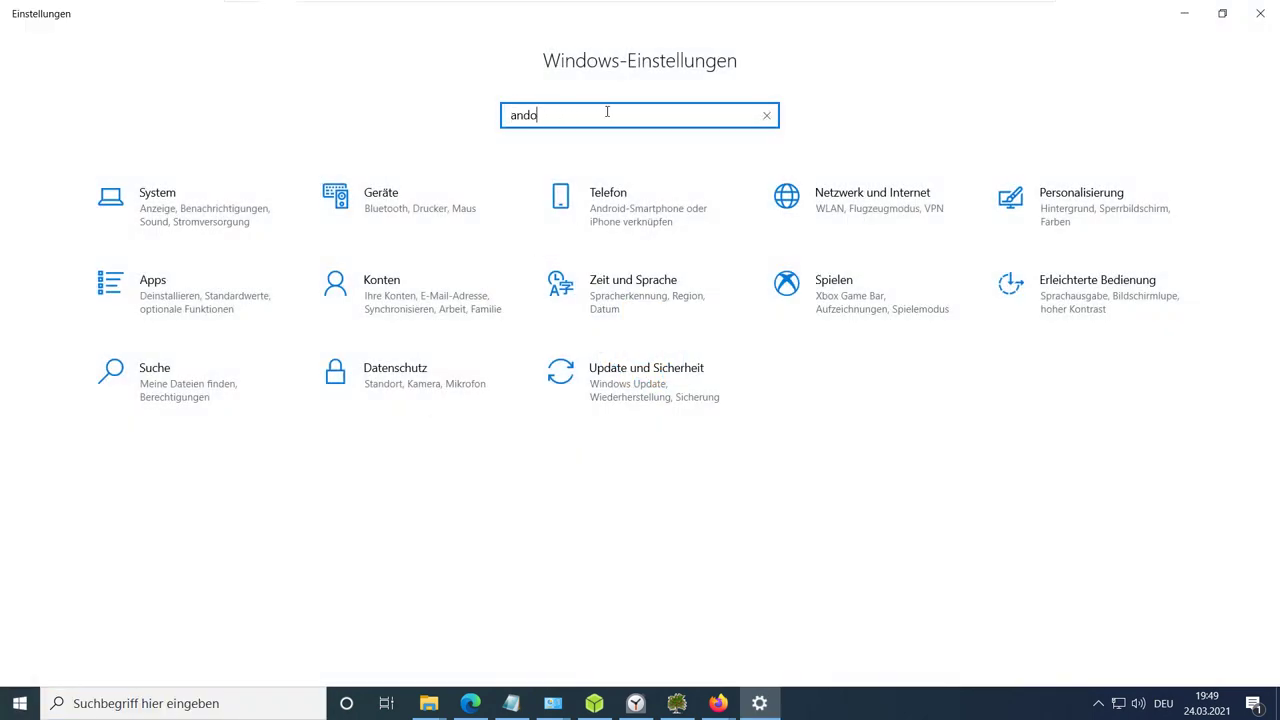
text(cle)
key(BackSpace)
key(BackSpace)
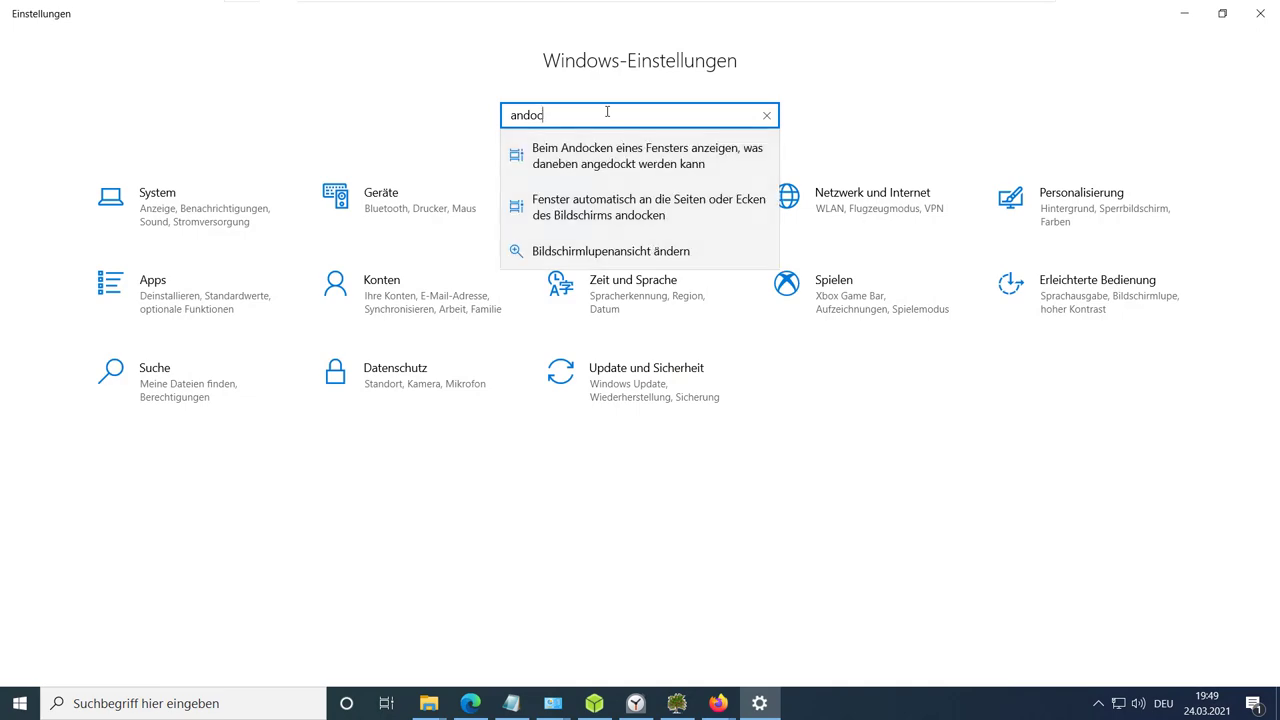
click(600, 155)
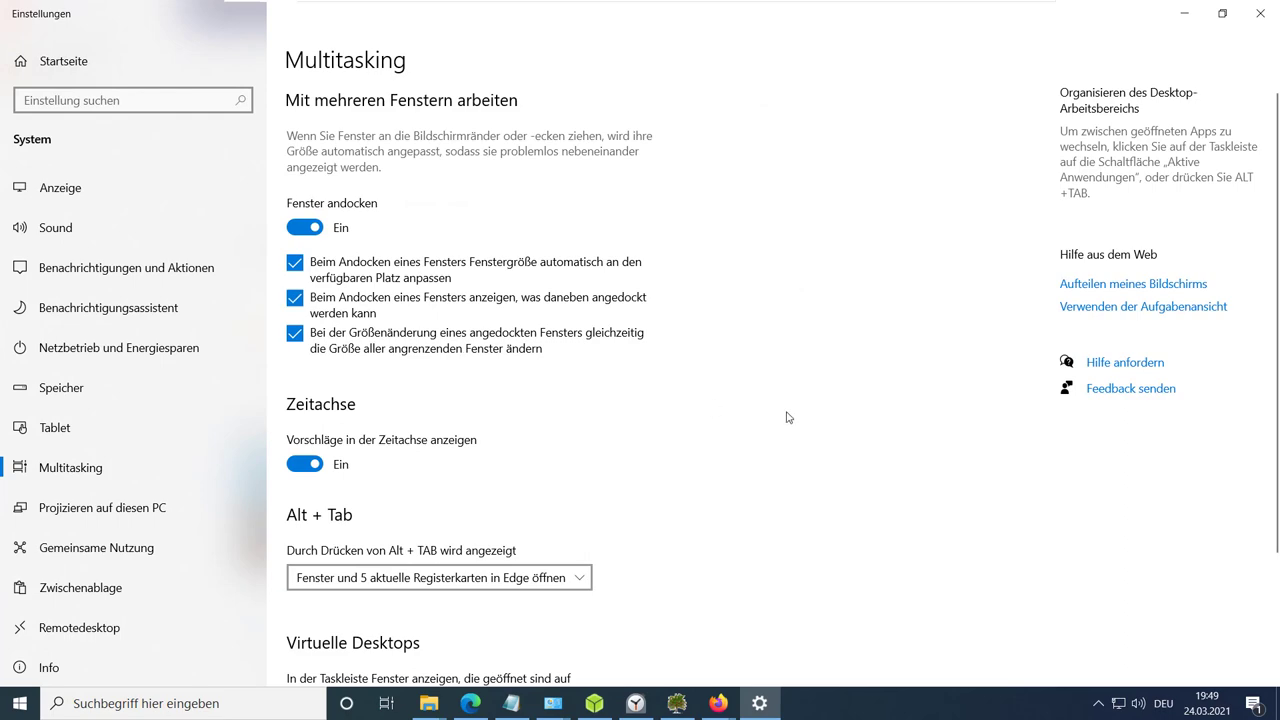
Dock the Settings window on the right half, minimise Etcher, and dock the new-tab Firefox window on the left half
key(super+Right)
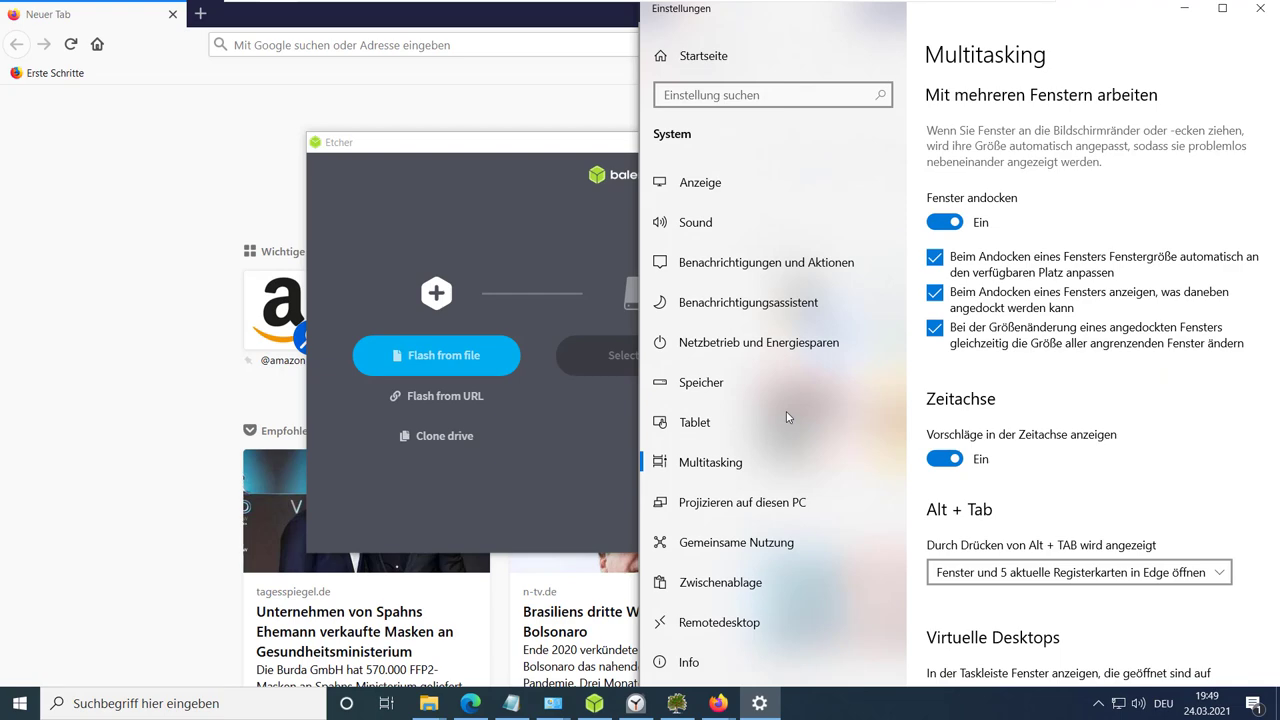
click(521, 149)
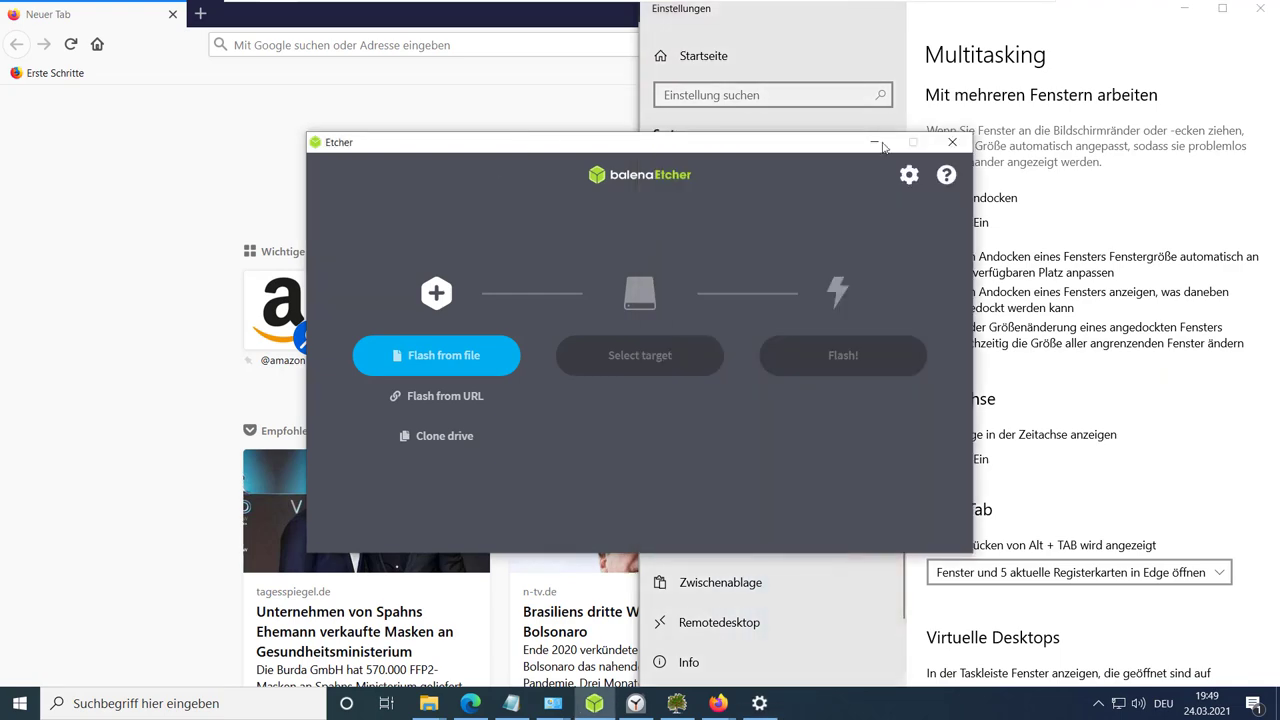
click(875, 143)
click(523, 114)
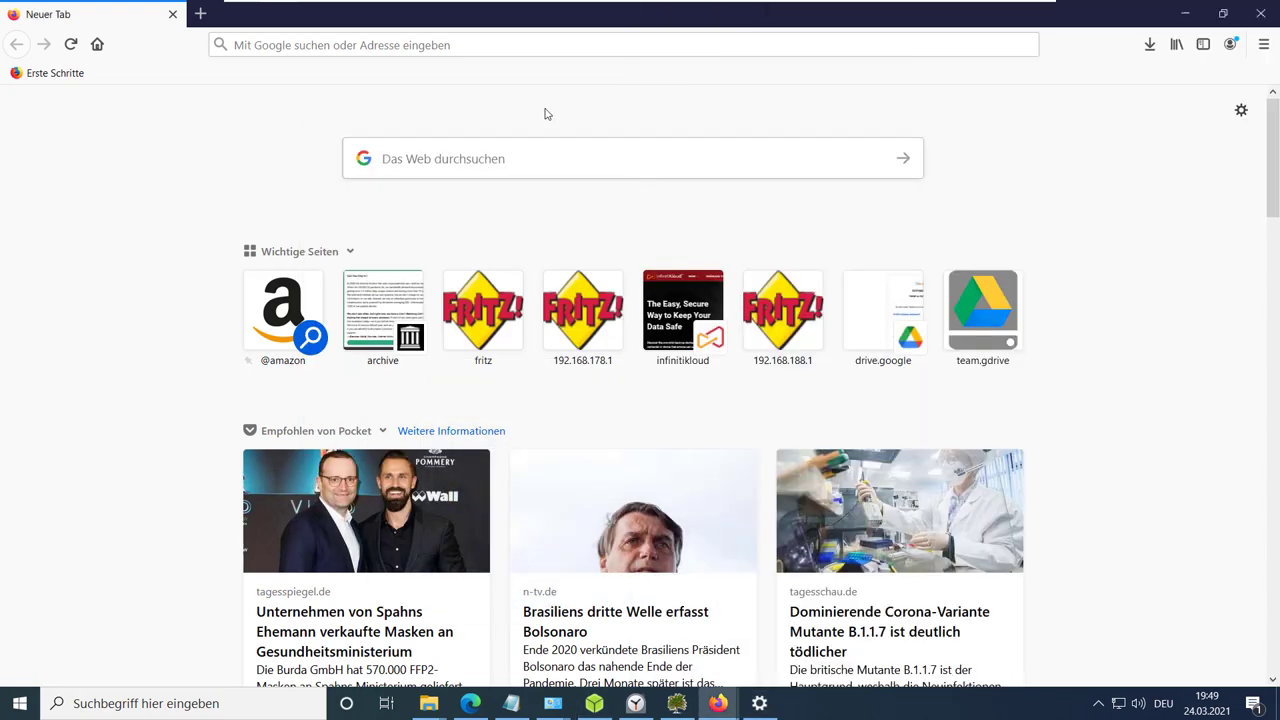
key(super+Left)
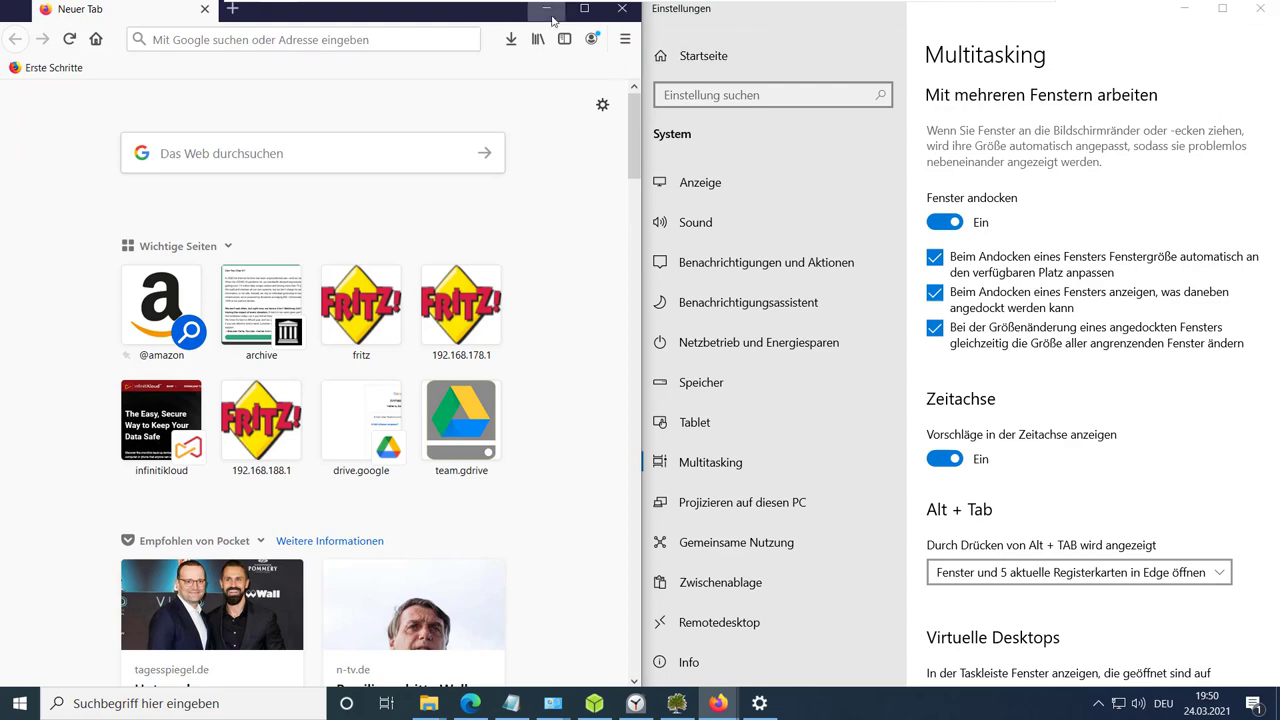
Dock the Firefox window on the right half of the screen and the Edge window on the left half
click(584, 10)
key(super+Right)
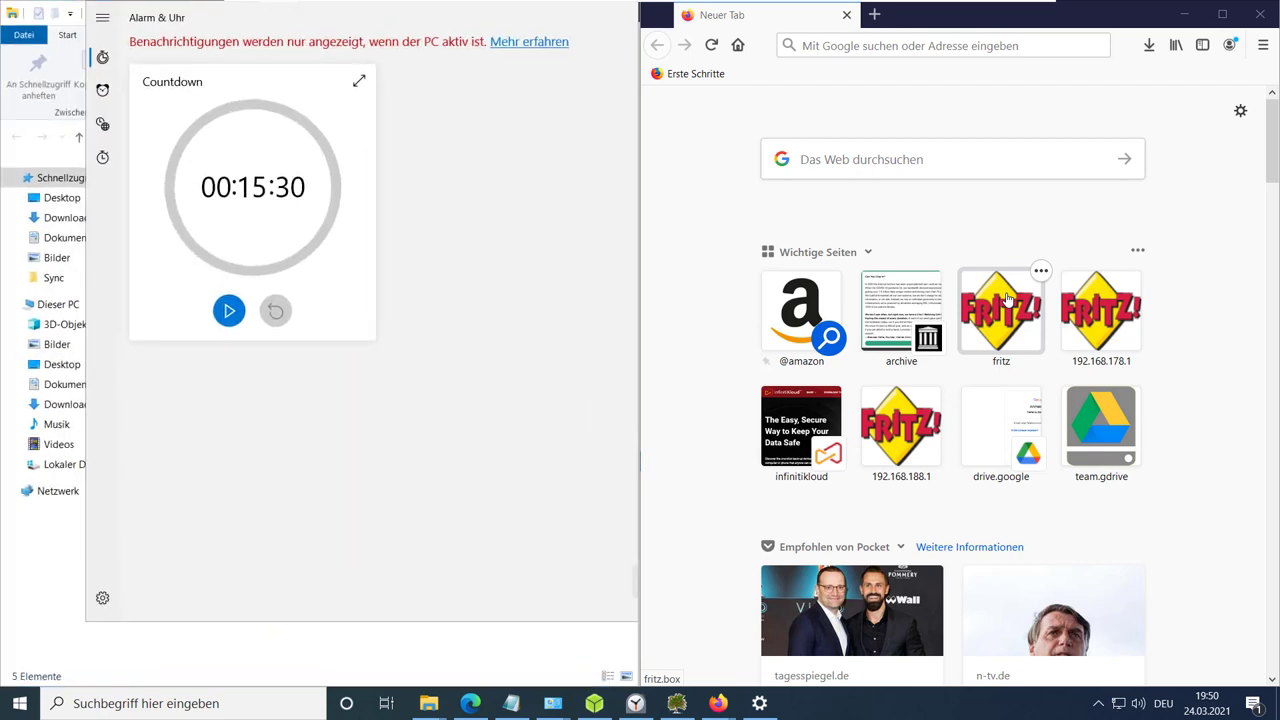
click(484, 705)
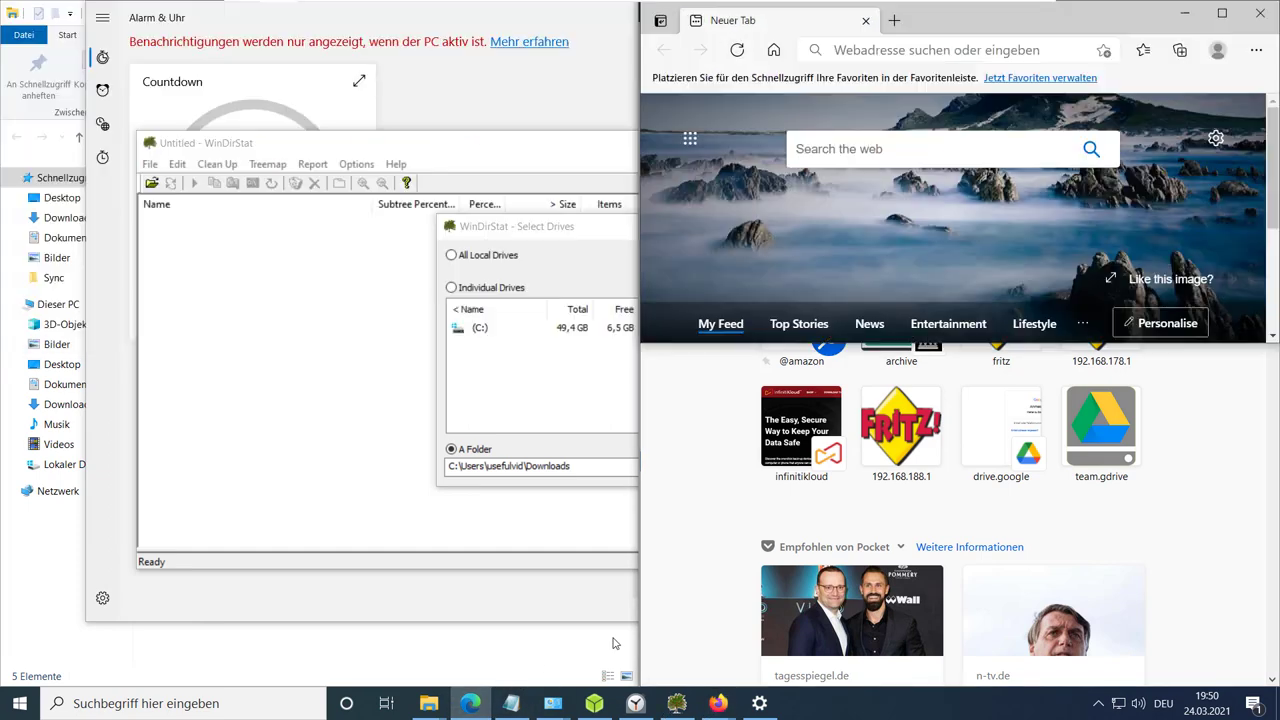
key(super+Left)
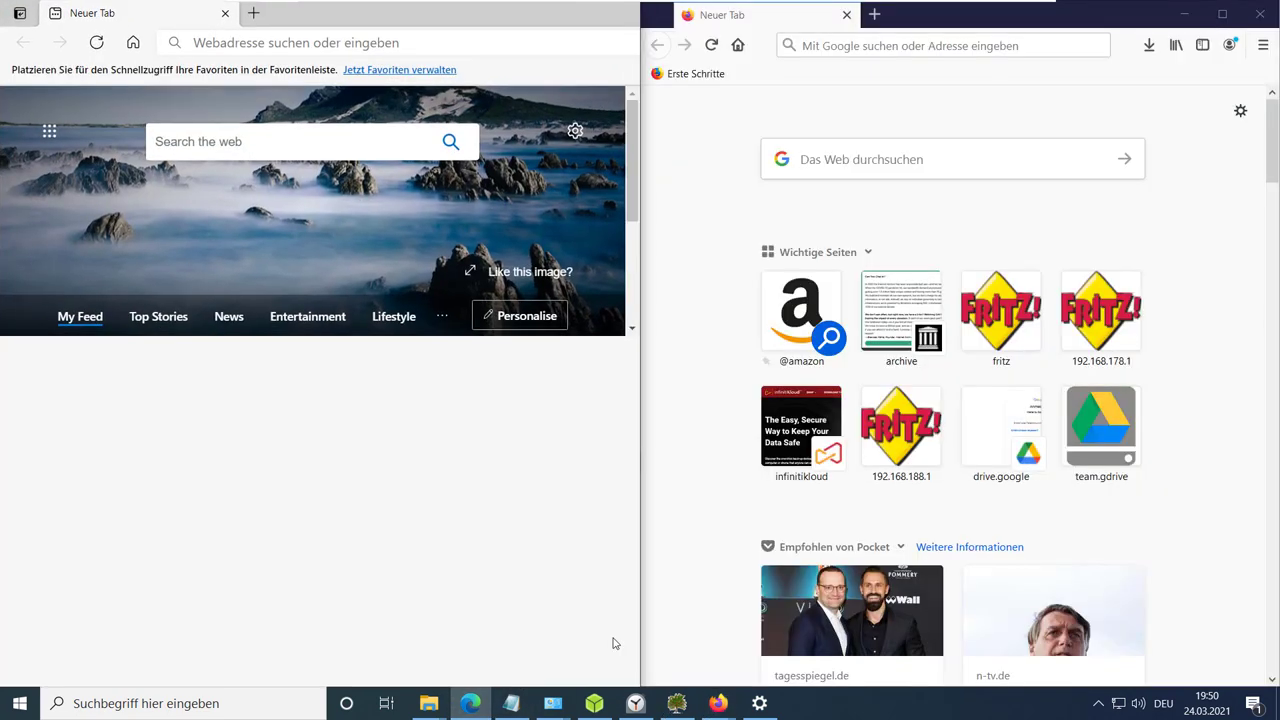
Switch to Settings and disable "Beim Andocken eines Fensters anzeigen, was daneben angedockt werden kann"
click(697, 366)
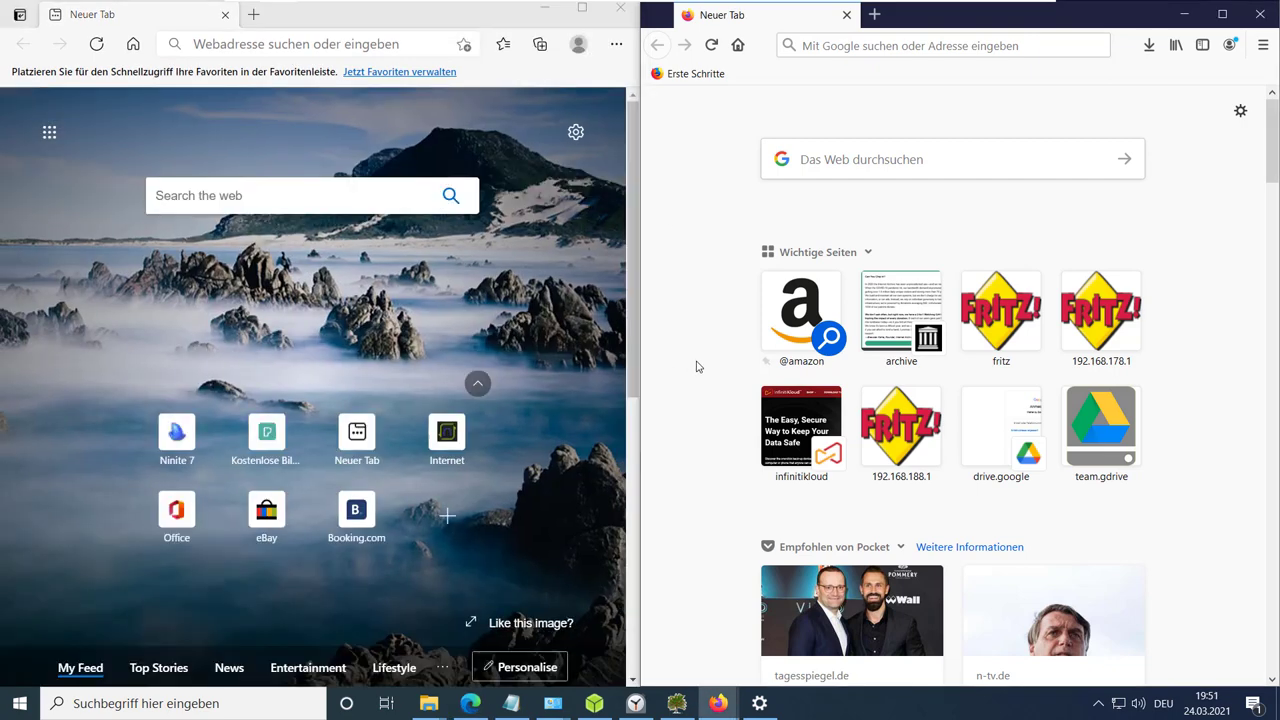
click(759, 703)
click(938, 294)
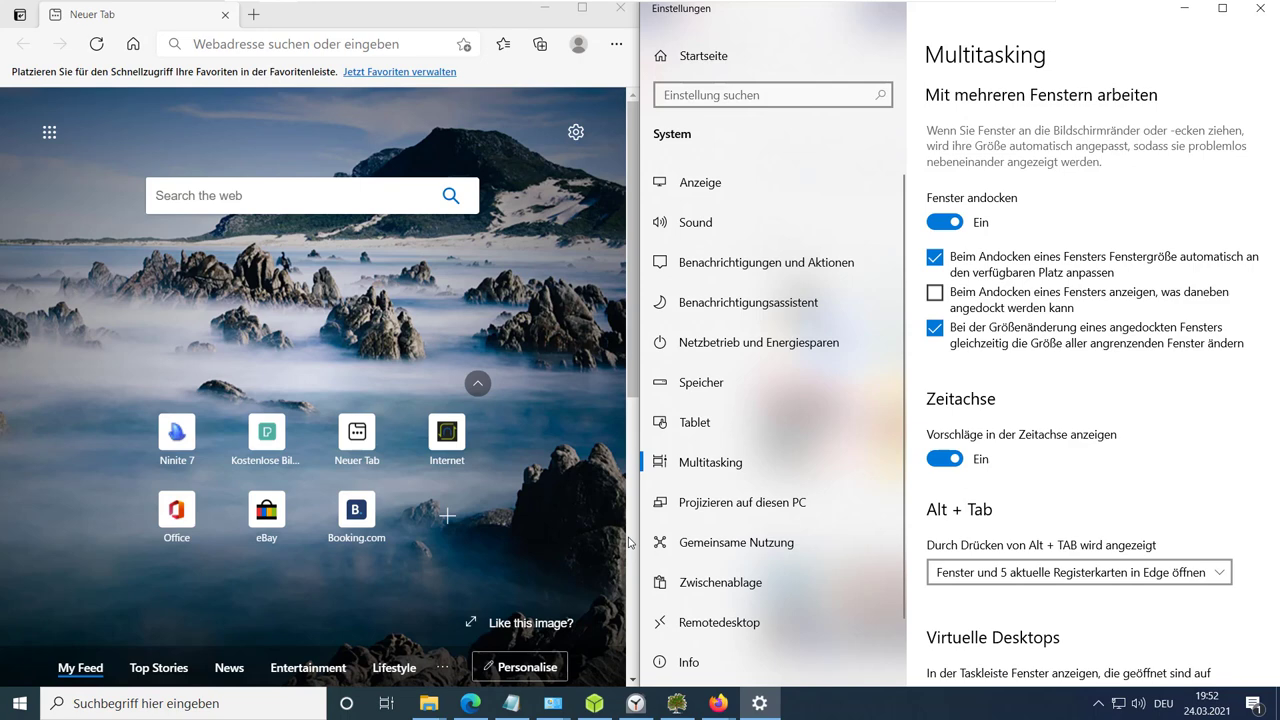
Search the settings for "netzwerk", show the Netzwerkstatus page in a maximised window, and look at the list of network adapters
click(759, 97)
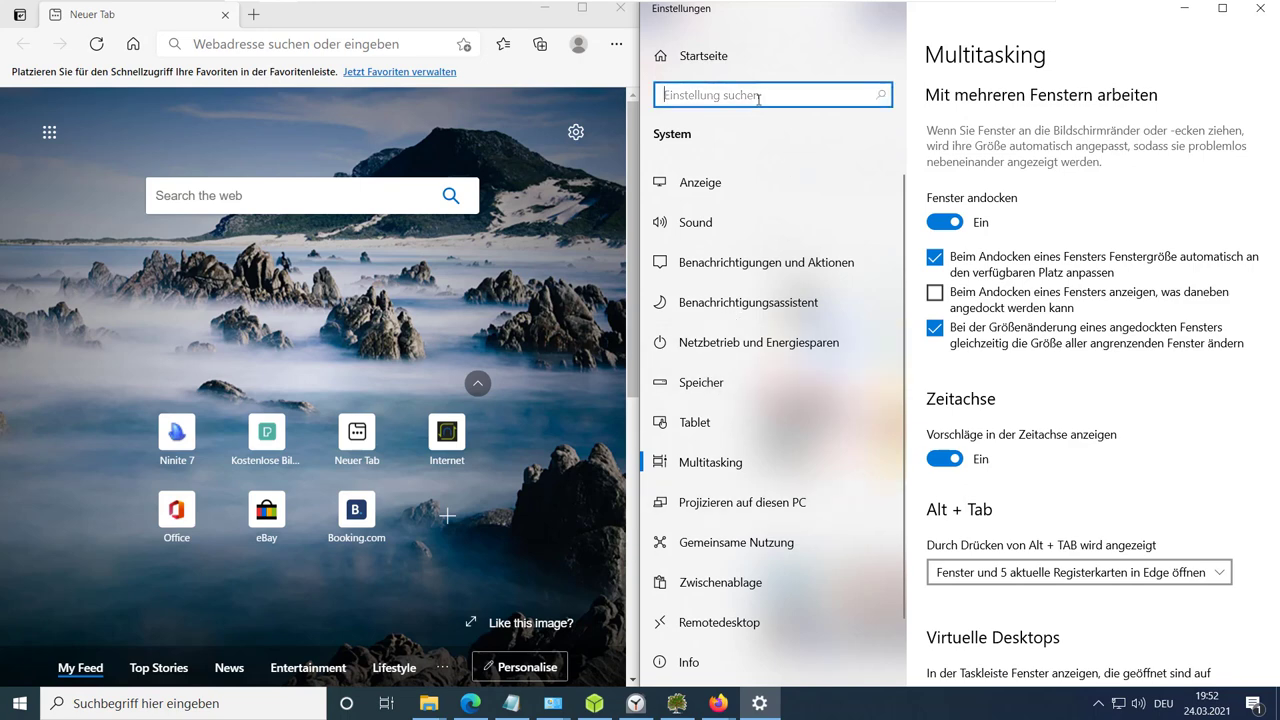
text(netzwerk)
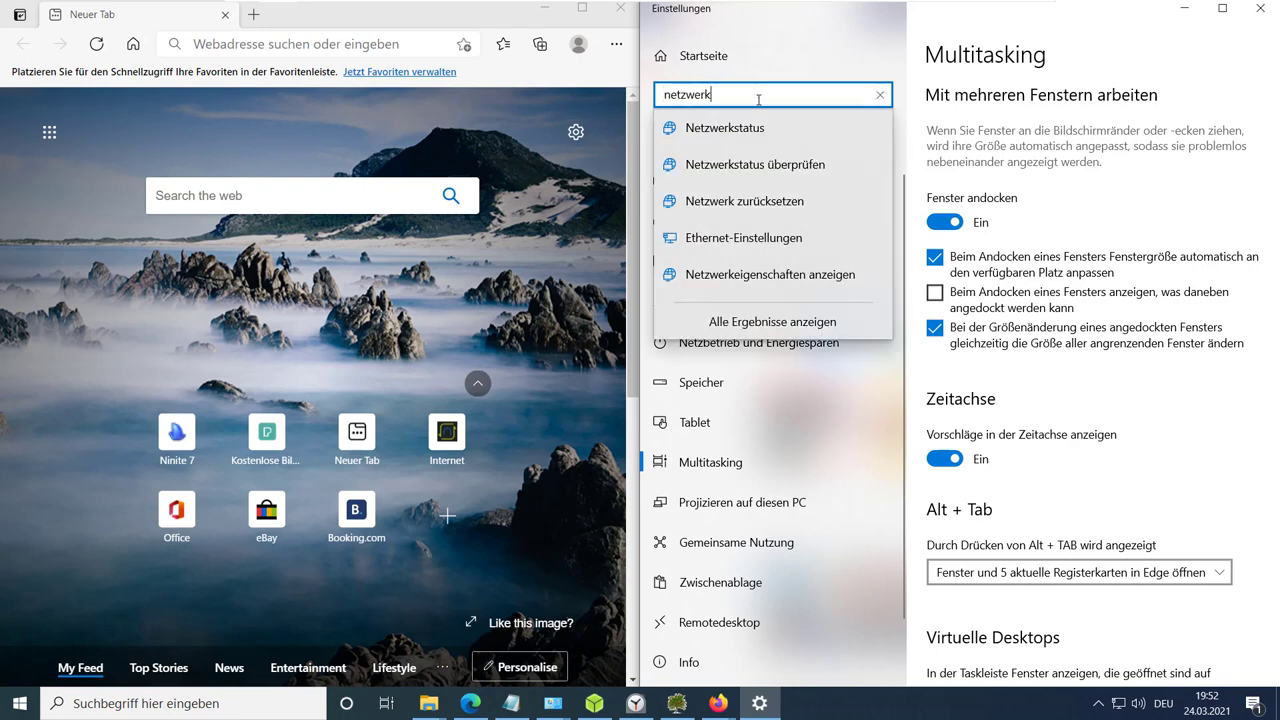
click(829, 129)
click(1222, 8)
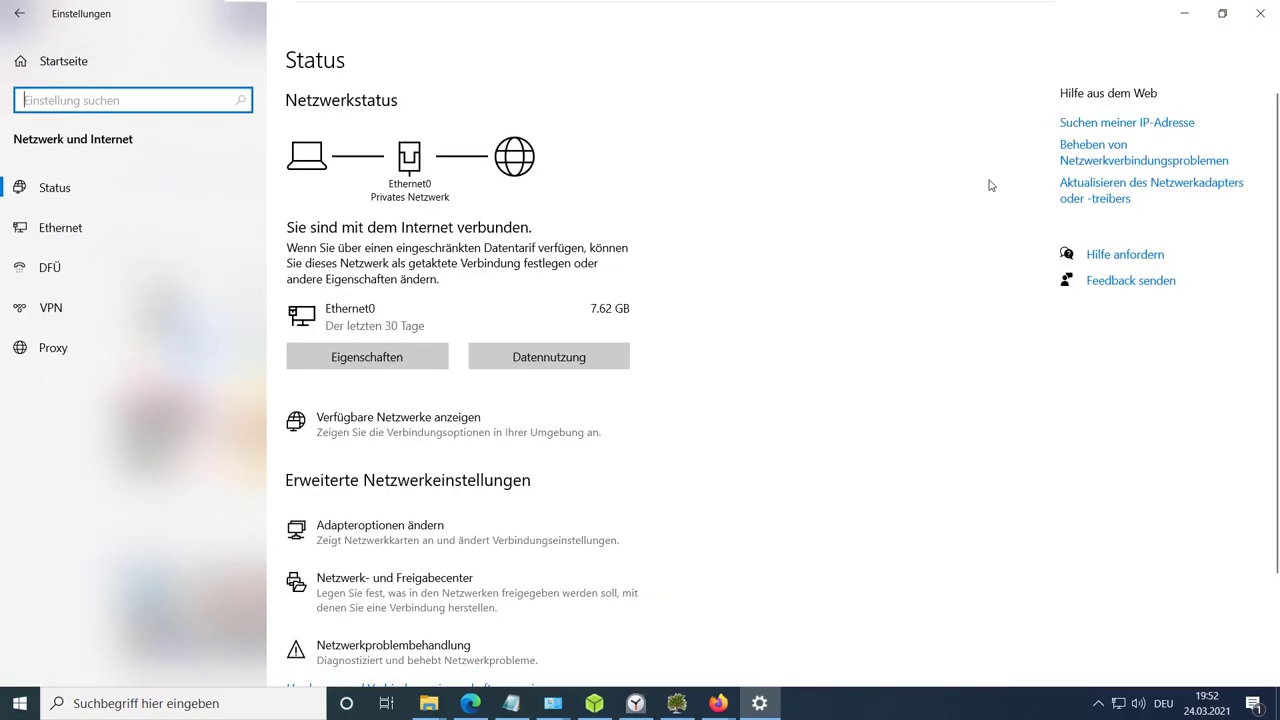
click(463, 561)
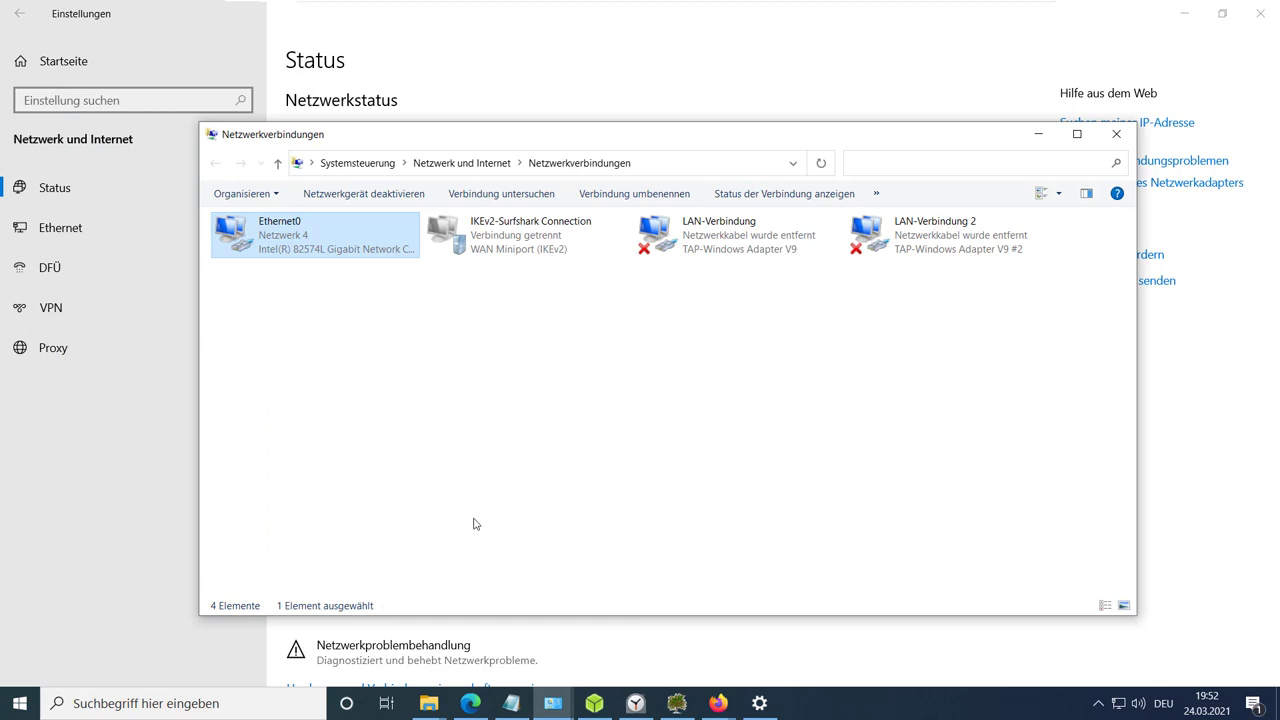
click(680, 108)
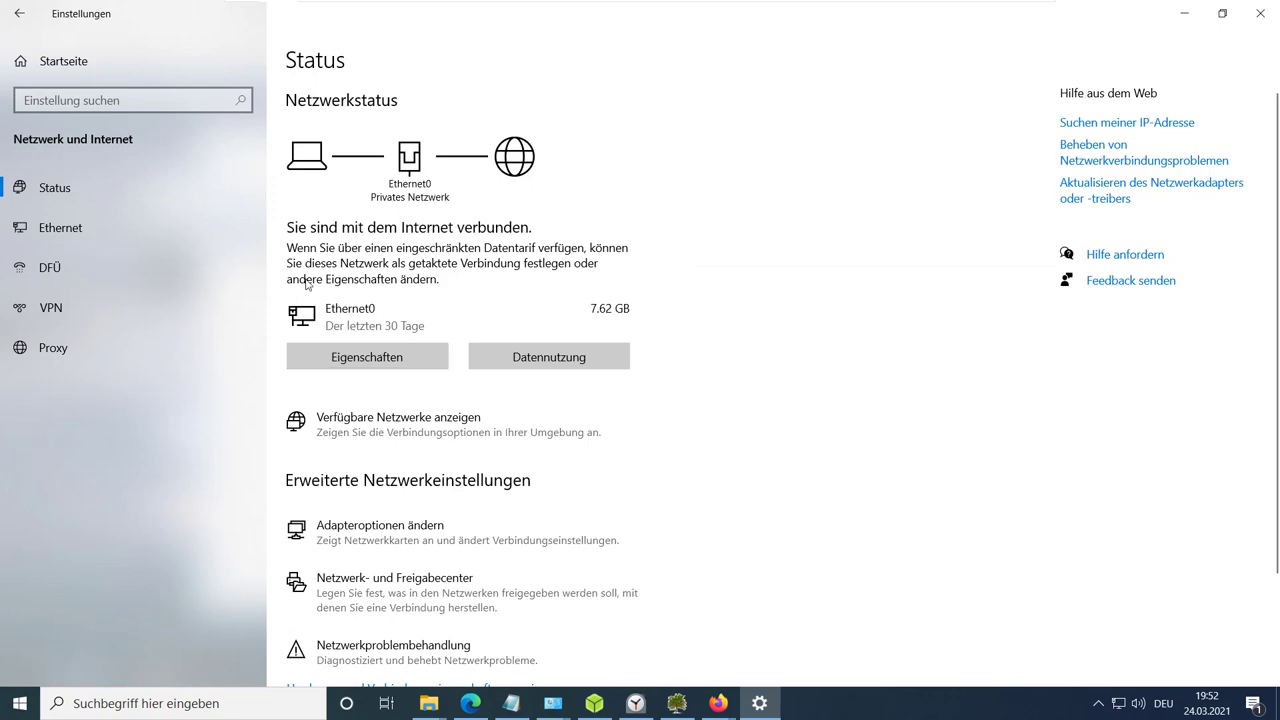
Look at the manual IP assignment options in the Ethernet0 network's properties, and cancel without saving
click(347, 364)
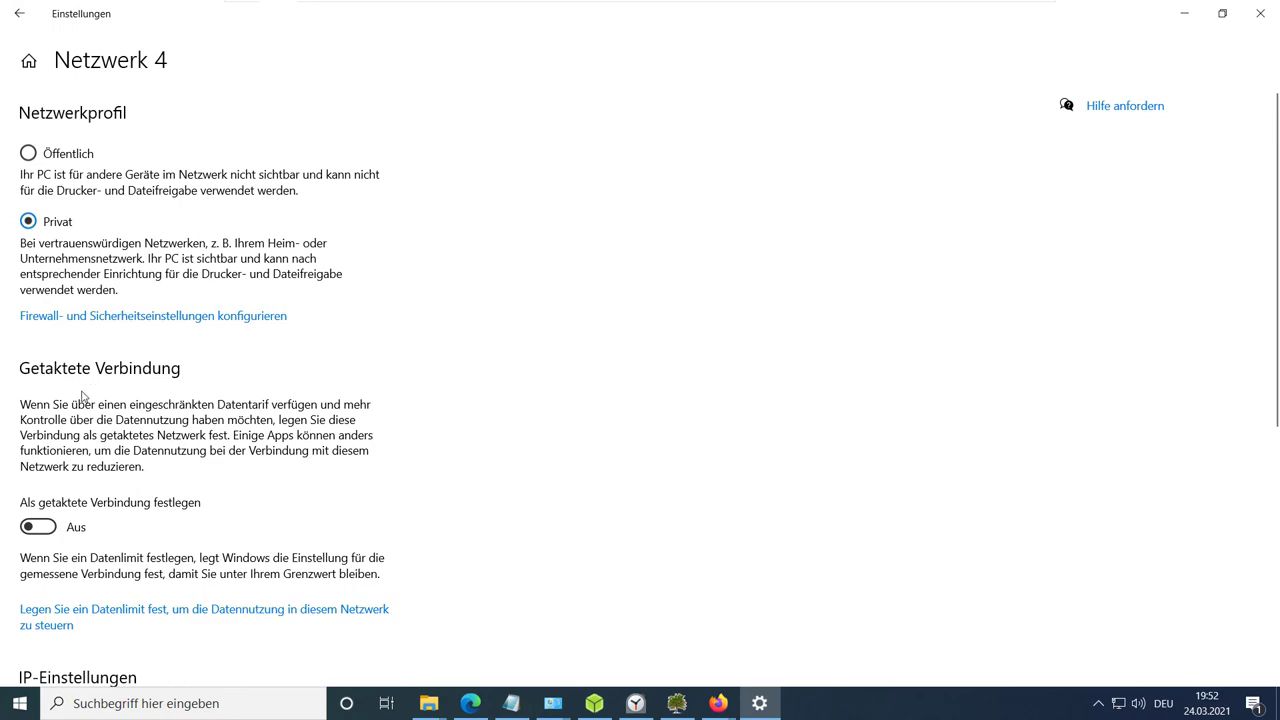
scroll(83, 397, down, 5)
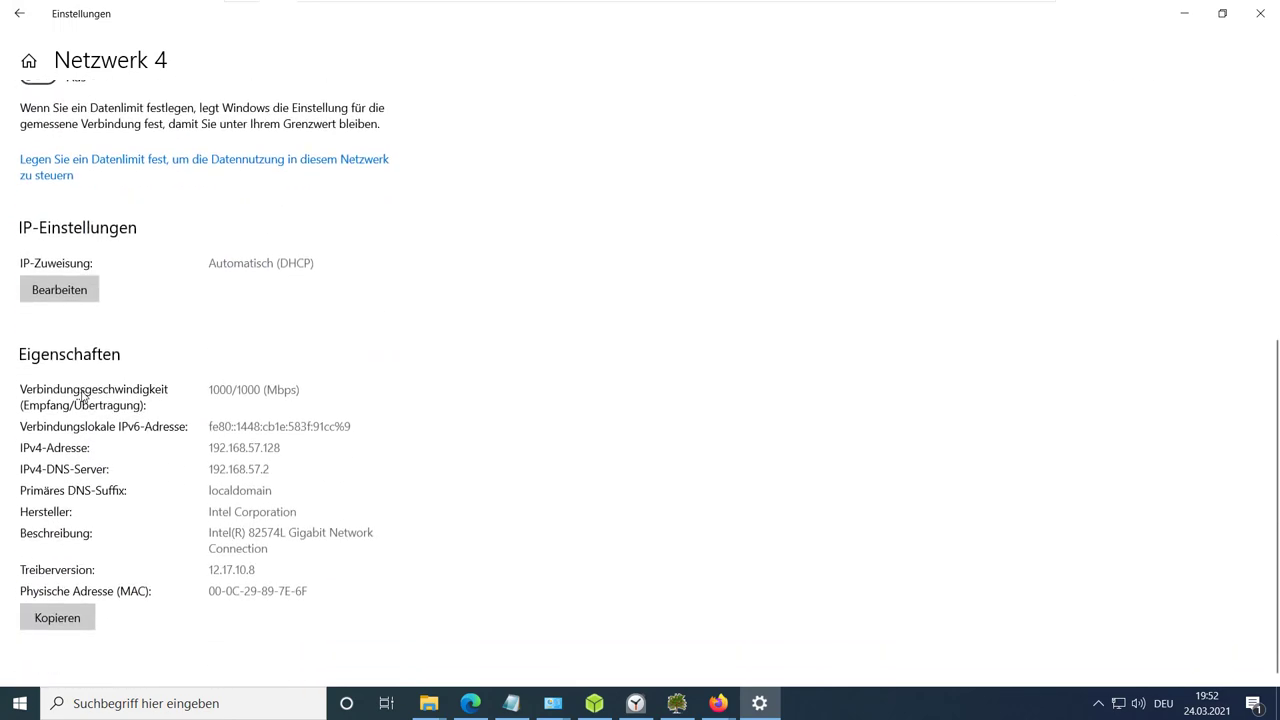
click(59, 289)
click(655, 337)
click(634, 358)
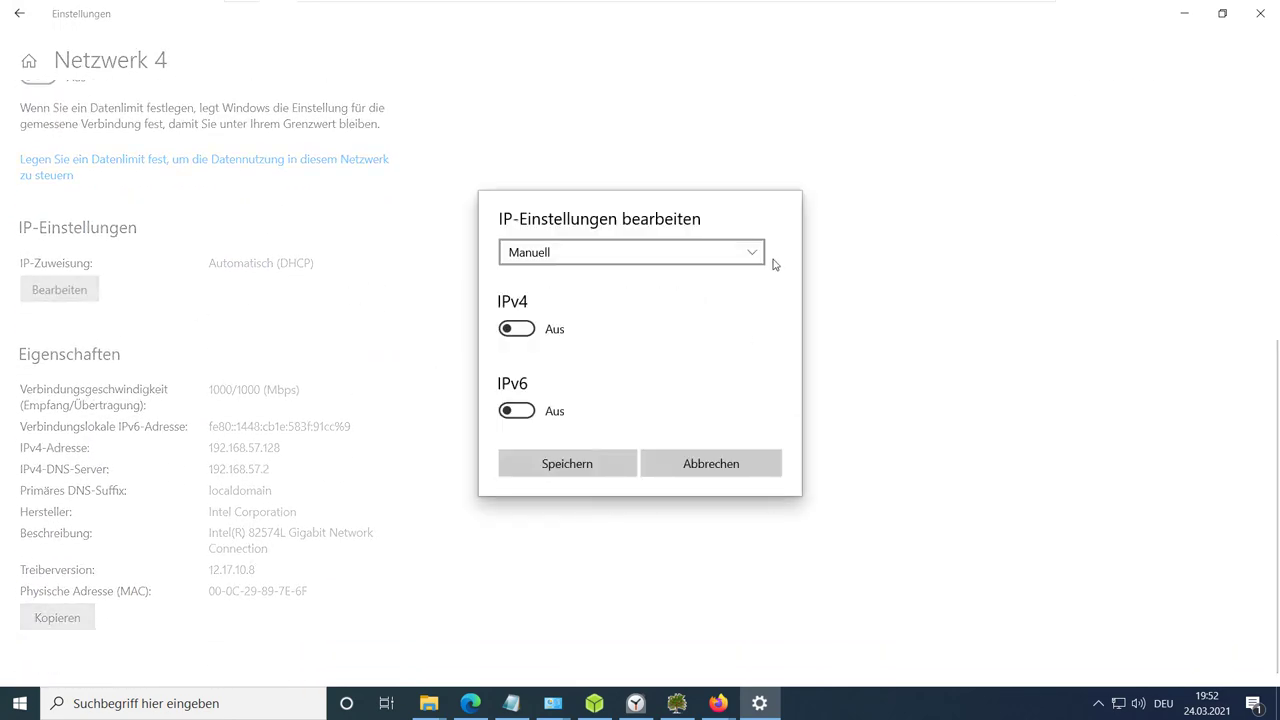
click(744, 471)
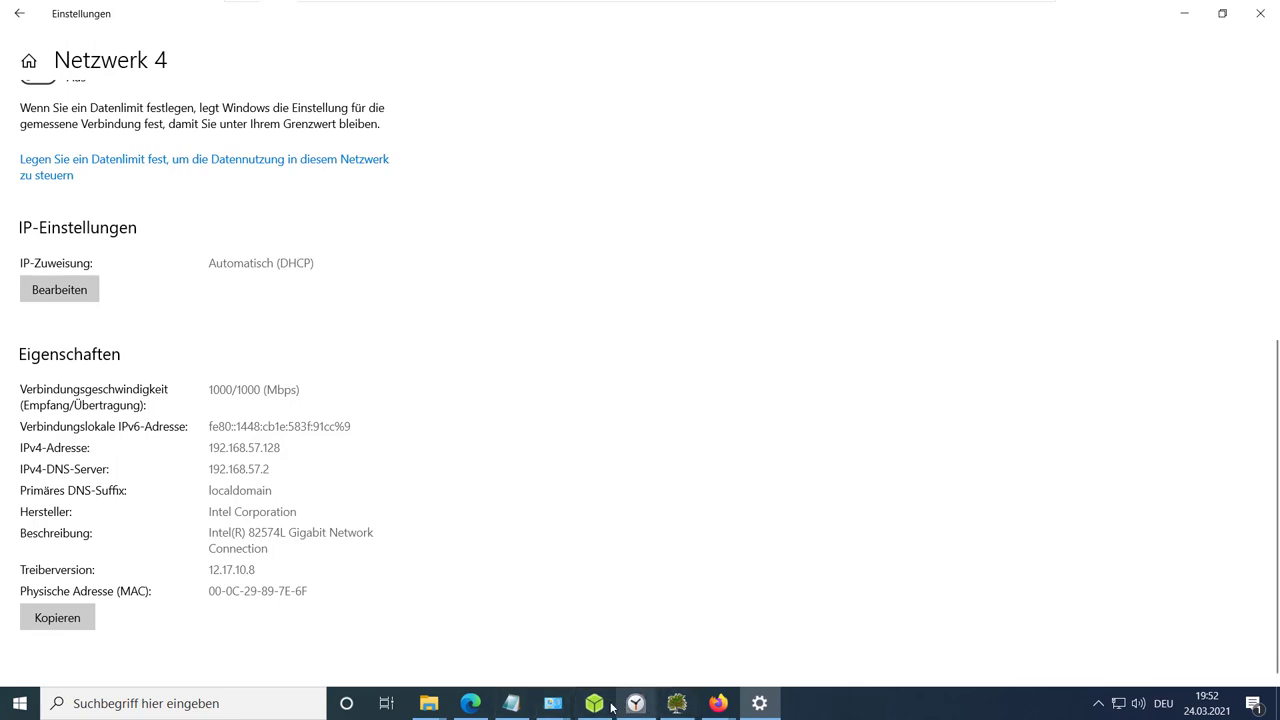
Show the Internet Protocol Version 4 (TCP/IPv4) properties of the Ethernet0 adapter from the Netzwerkverbindungen window
mouse_move(556, 703)
click(651, 655)
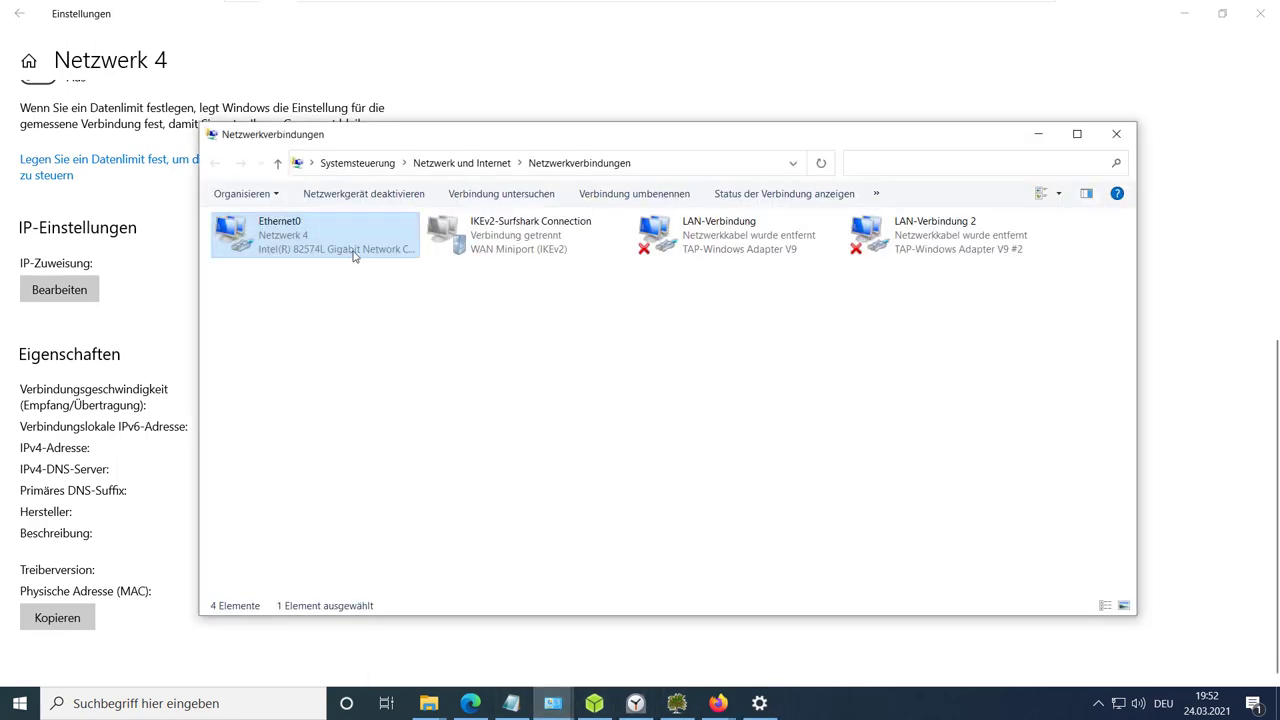
double_click(350, 262)
click(598, 486)
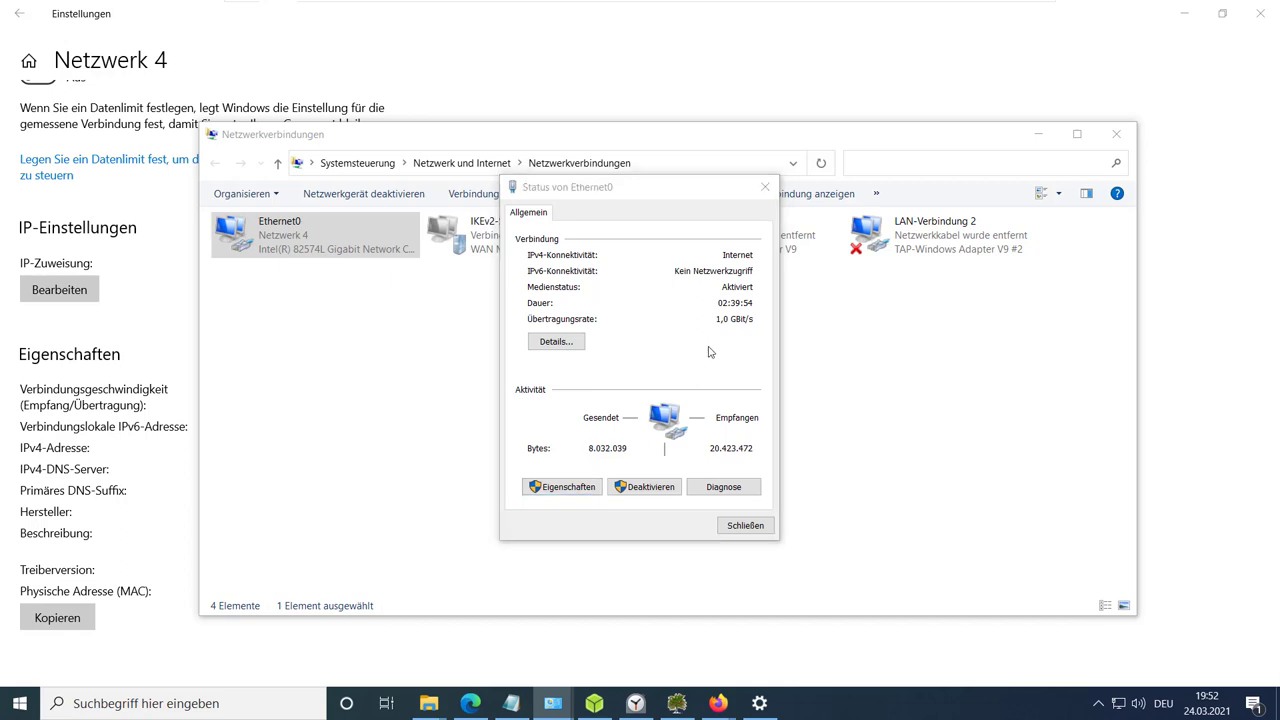
double_click(697, 380)
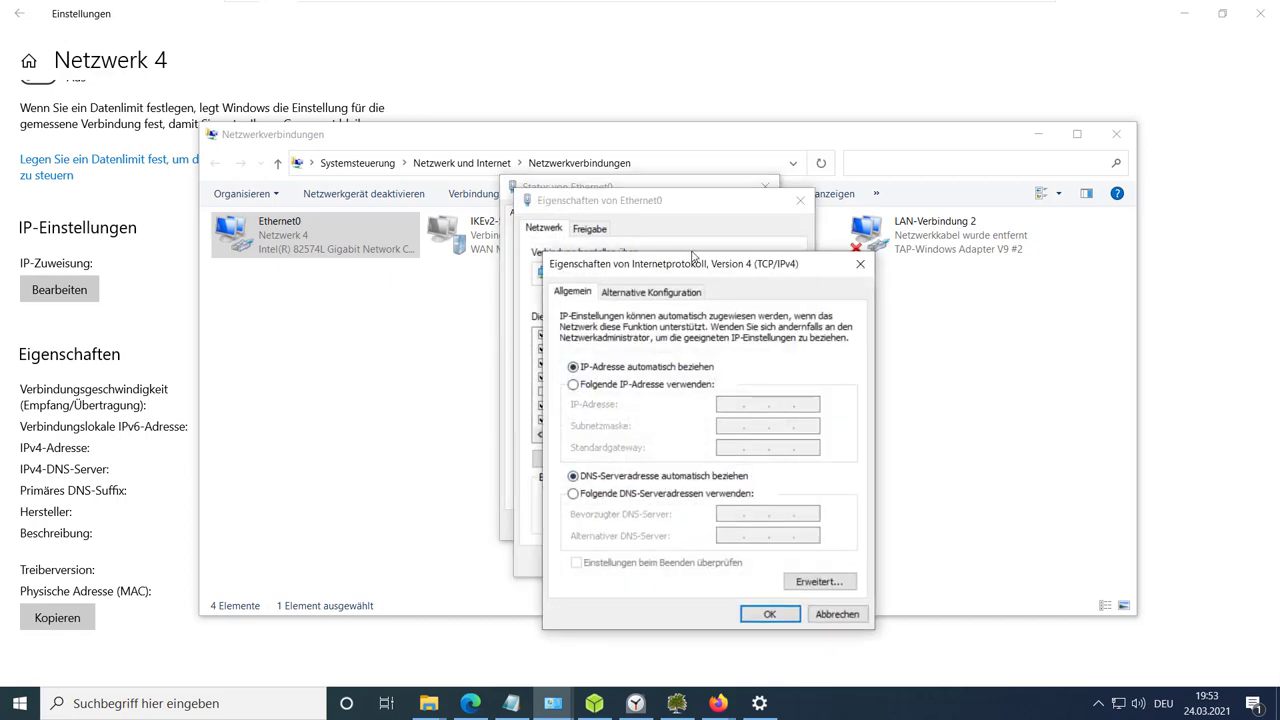
Examine the IPv4 alternative configuration and the advanced WINS settings, and cancel back to the Ethernet0 status dialog
click(658, 292)
click(598, 293)
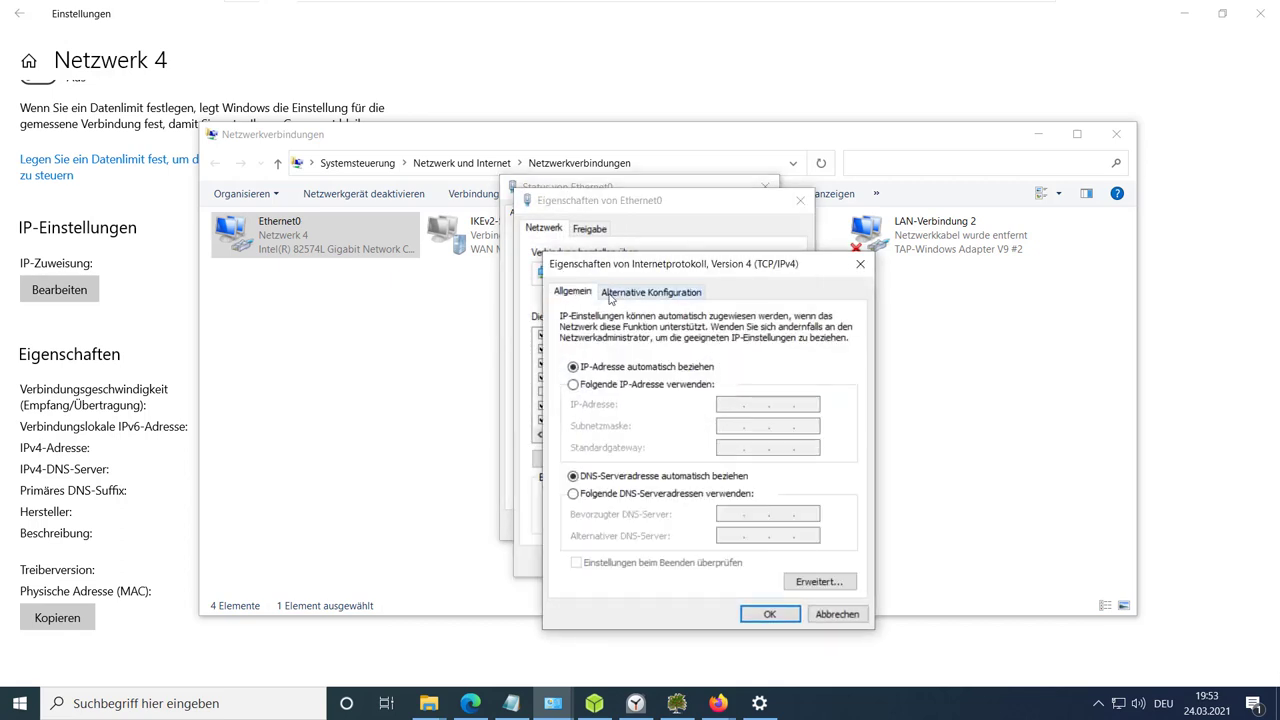
click(815, 581)
click(687, 305)
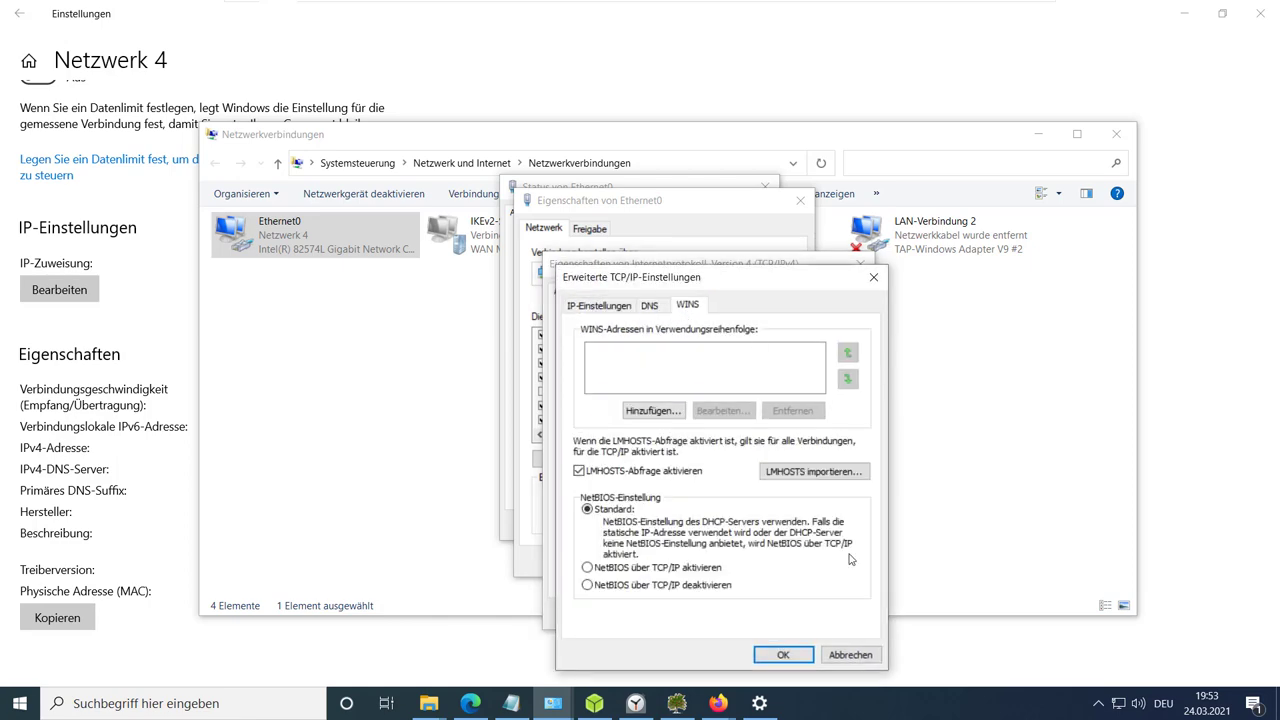
click(840, 652)
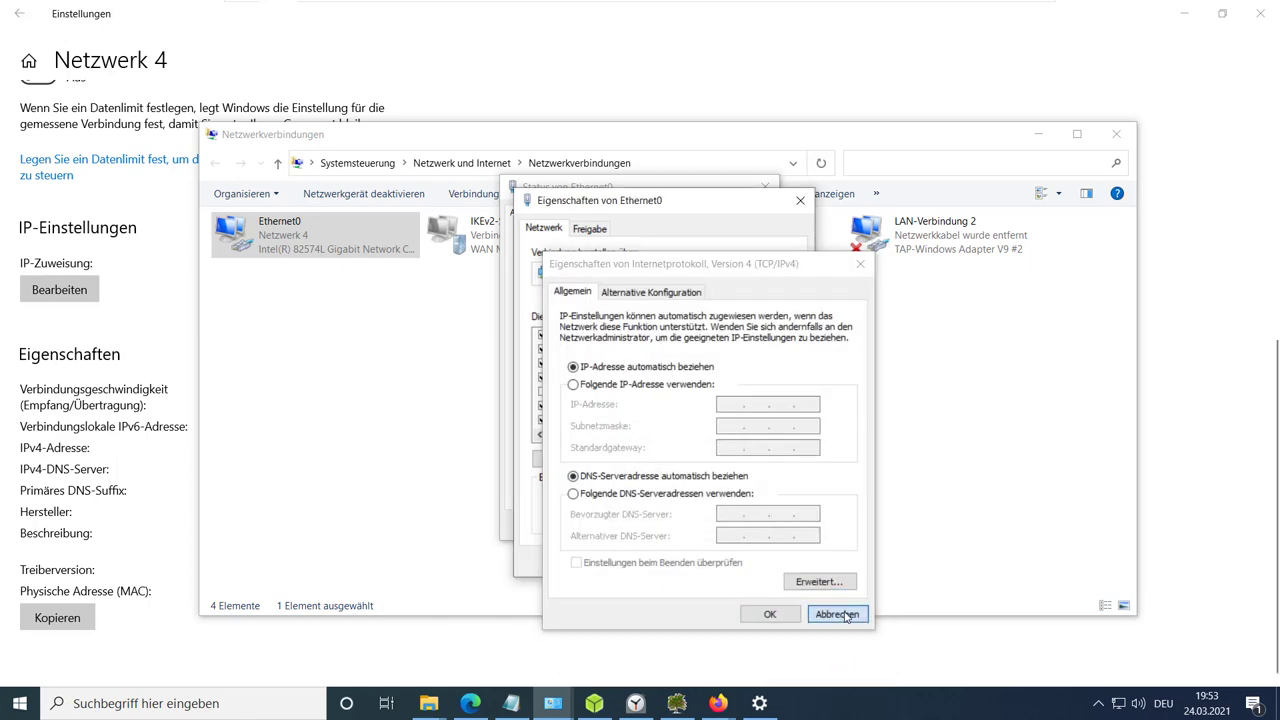
click(836, 614)
click(795, 566)
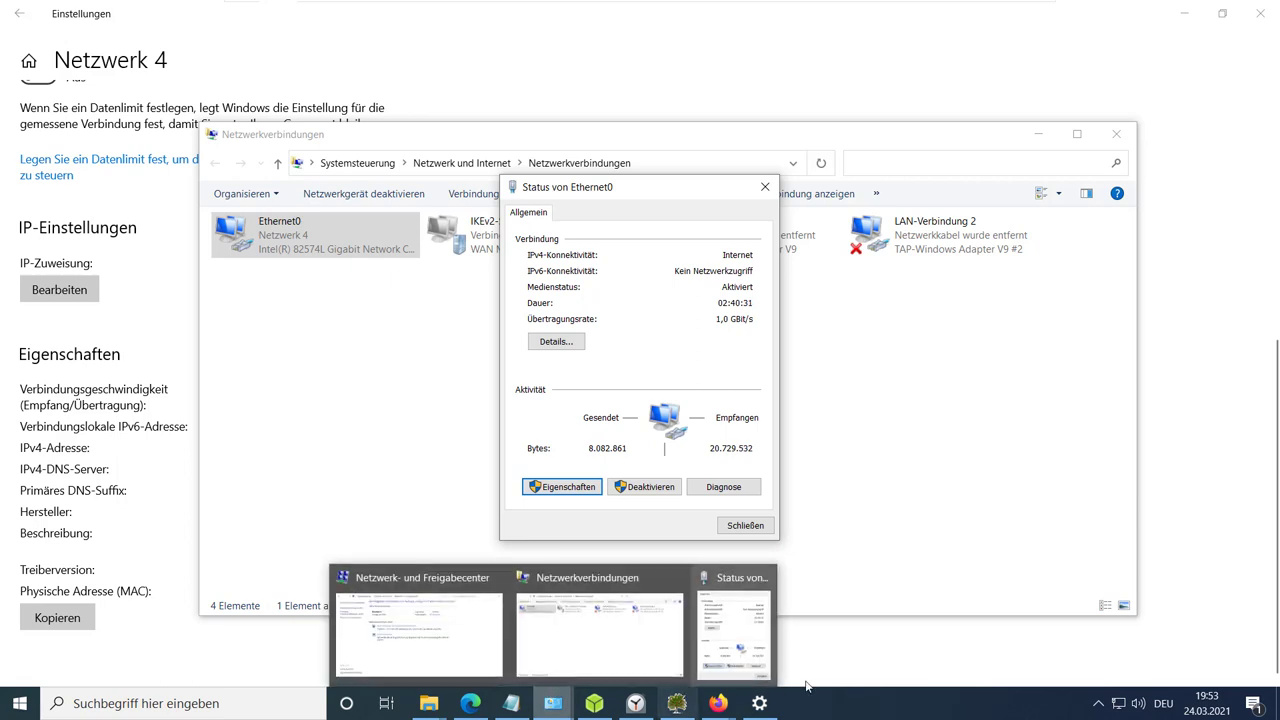
Return from the Ethernet status dialog to the Einstellungen window and search the settings for "telem"
click(759, 703)
click(19, 13)
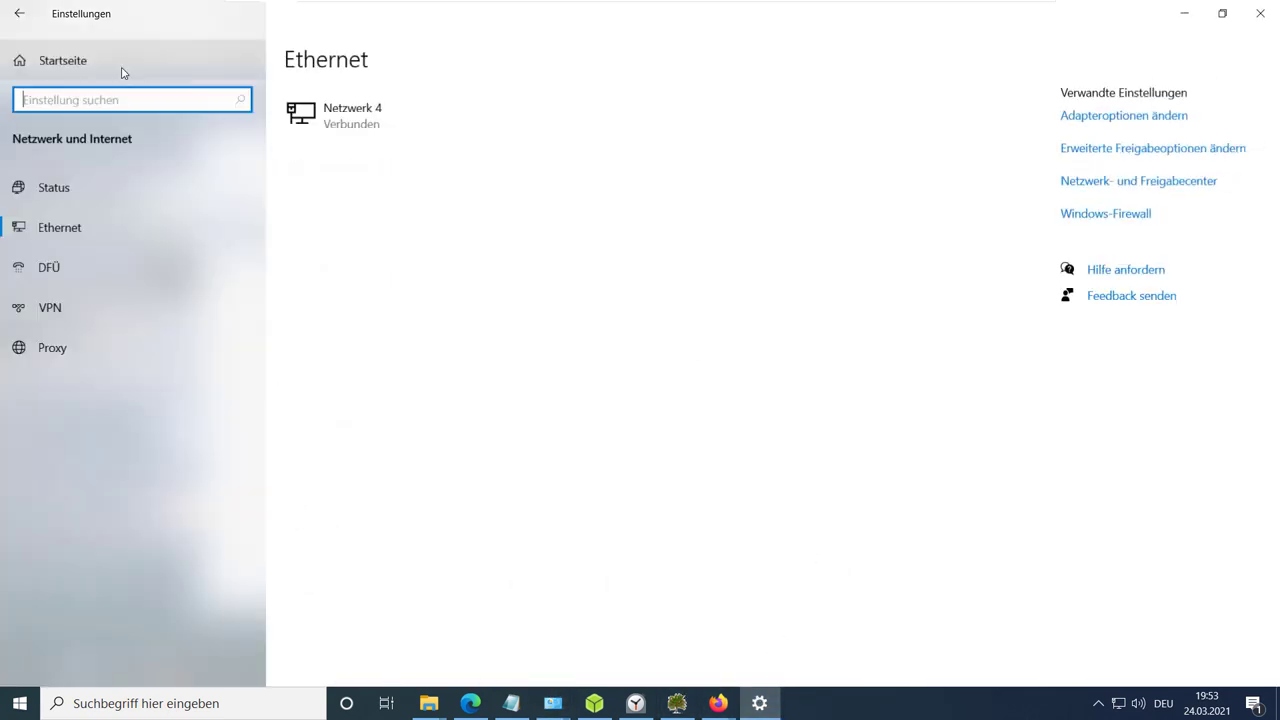
click(120, 94)
text(telem)
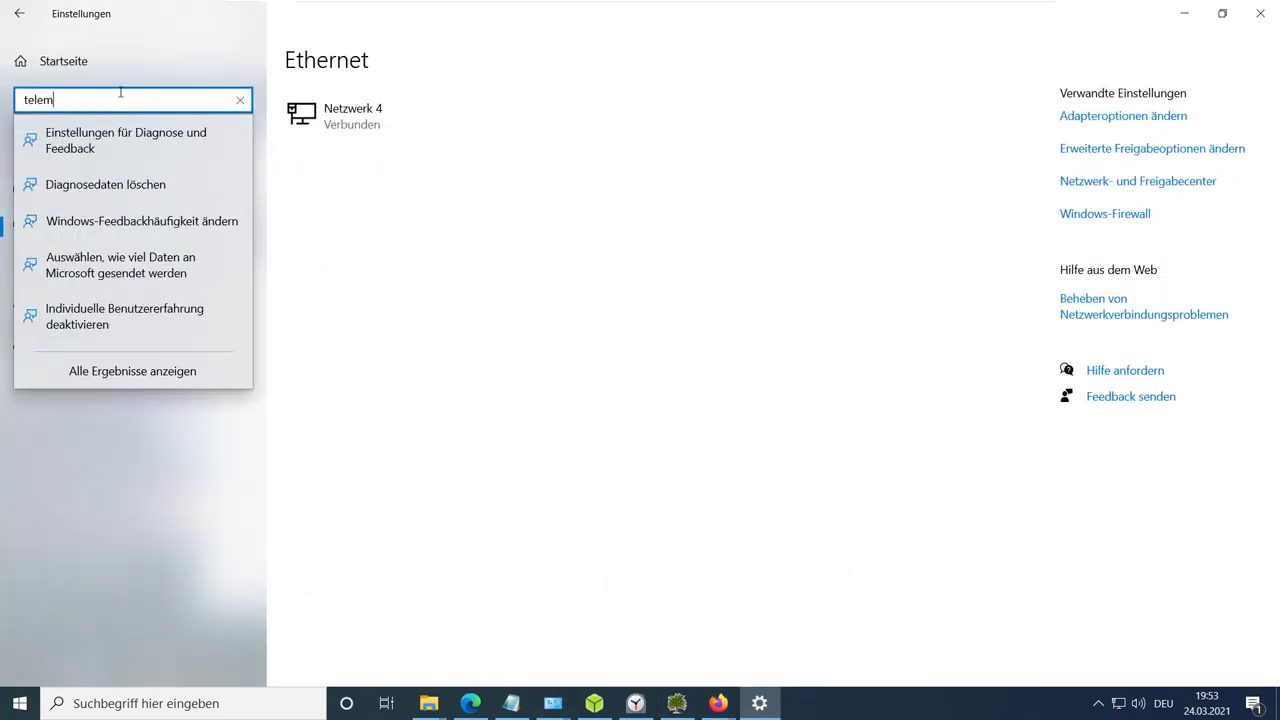
key(Return)
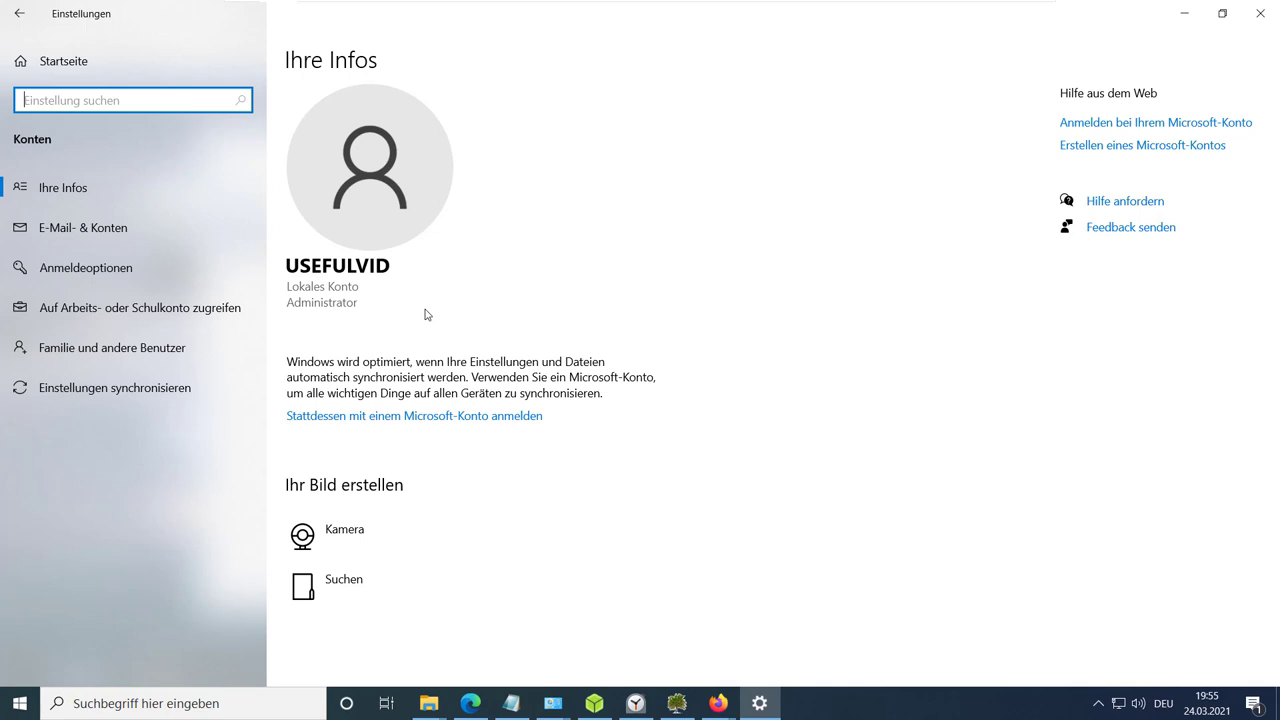
Search the settings for "konto", and look at the Microsoft sign-in dialog for adding another person under Familie und andere Benutzer, cancelling it
text(Konto)
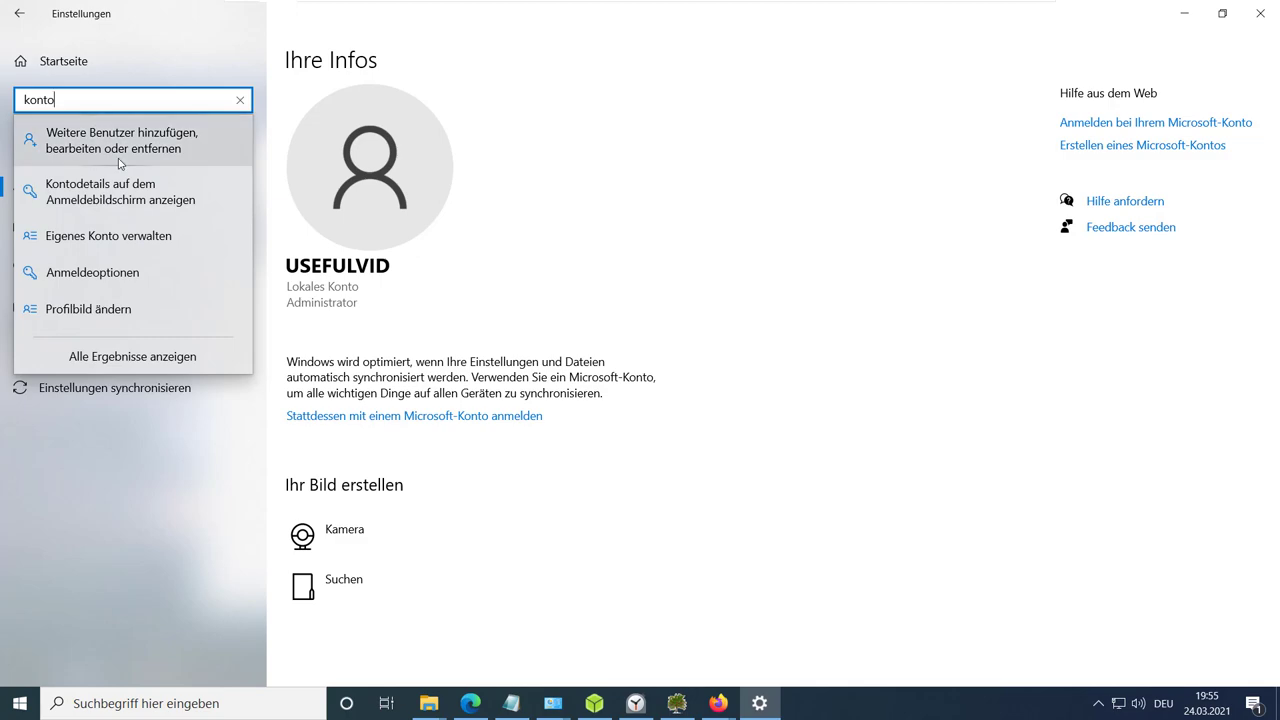
click(123, 155)
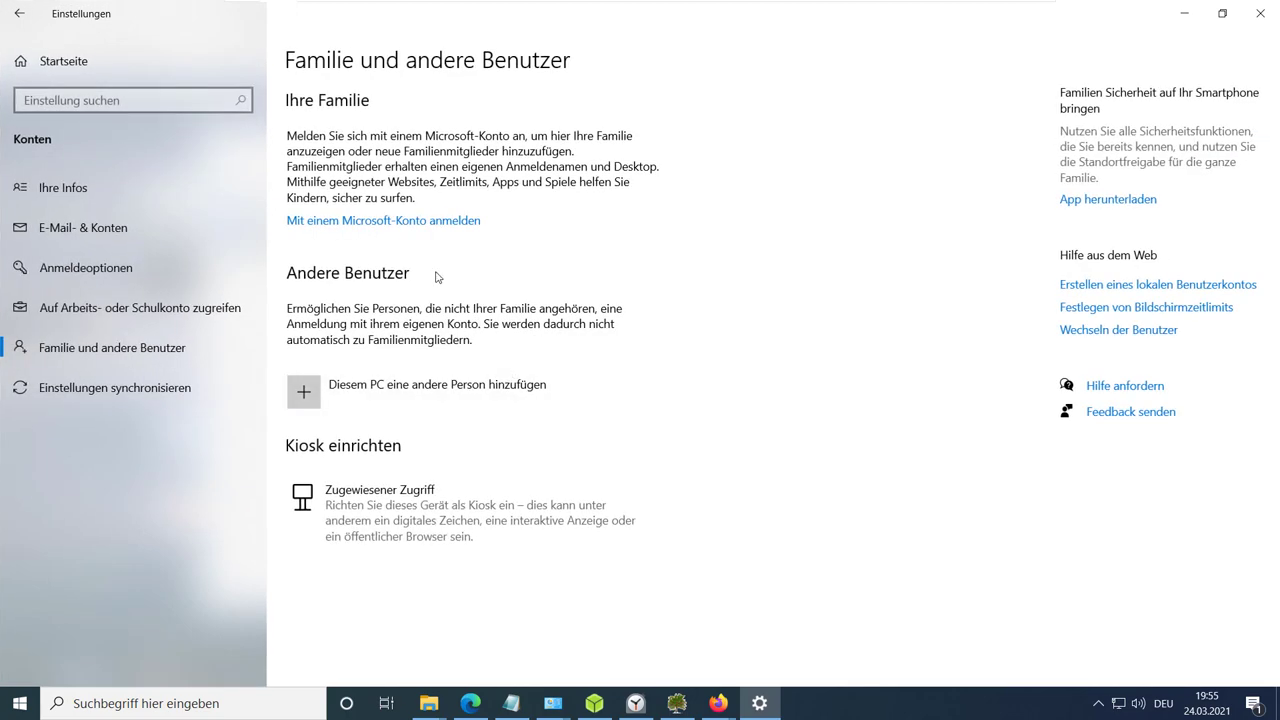
click(470, 403)
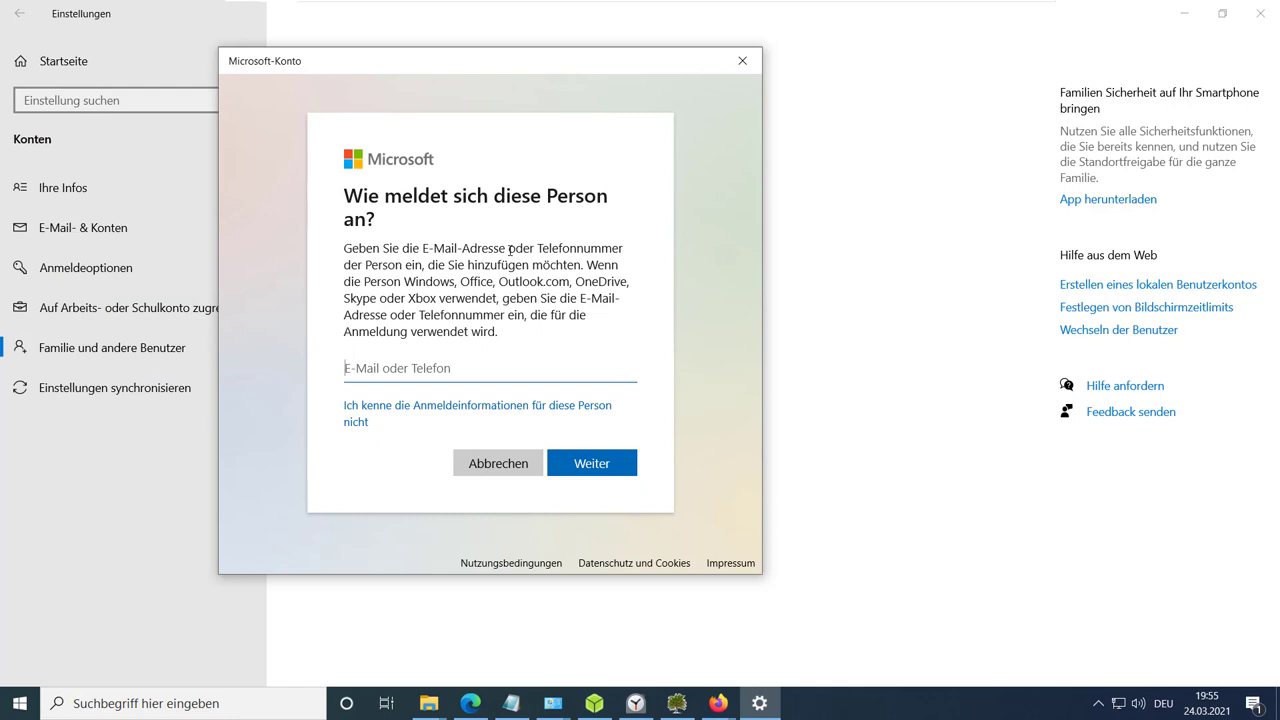
click(522, 472)
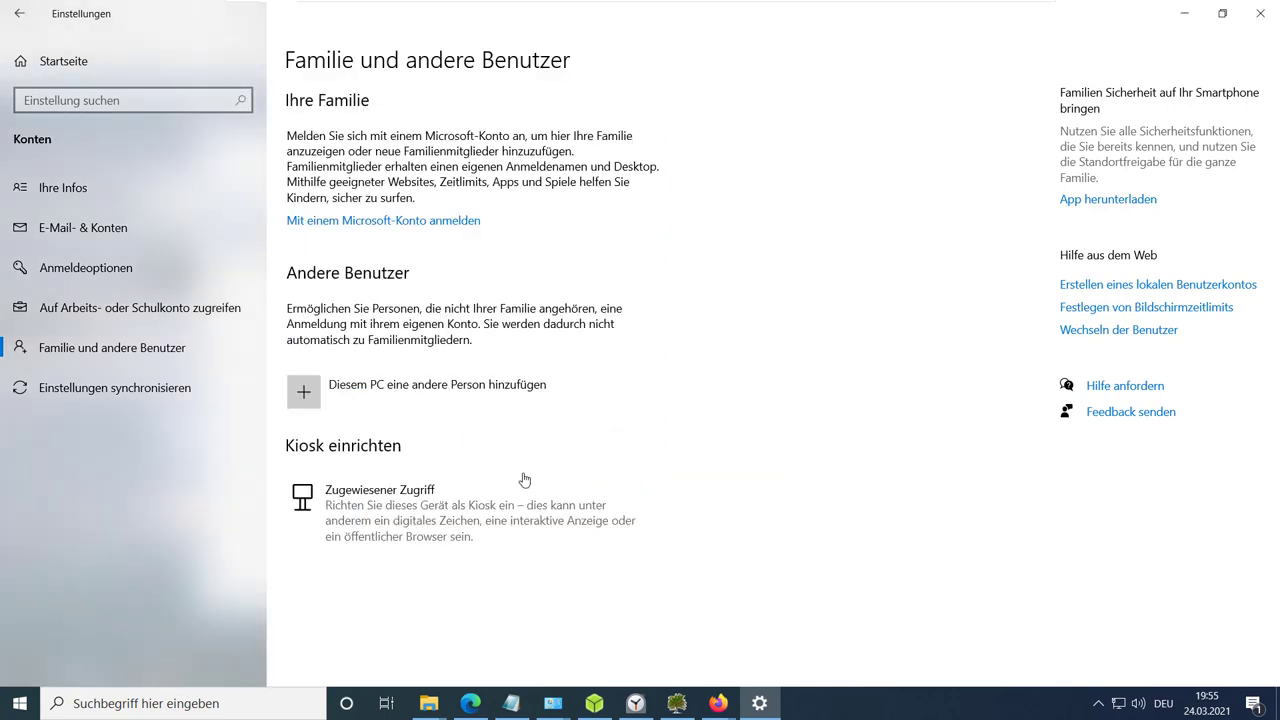
Look at the form for adding another person to this PC without a Microsoft account, and close it without creating a user
click(445, 399)
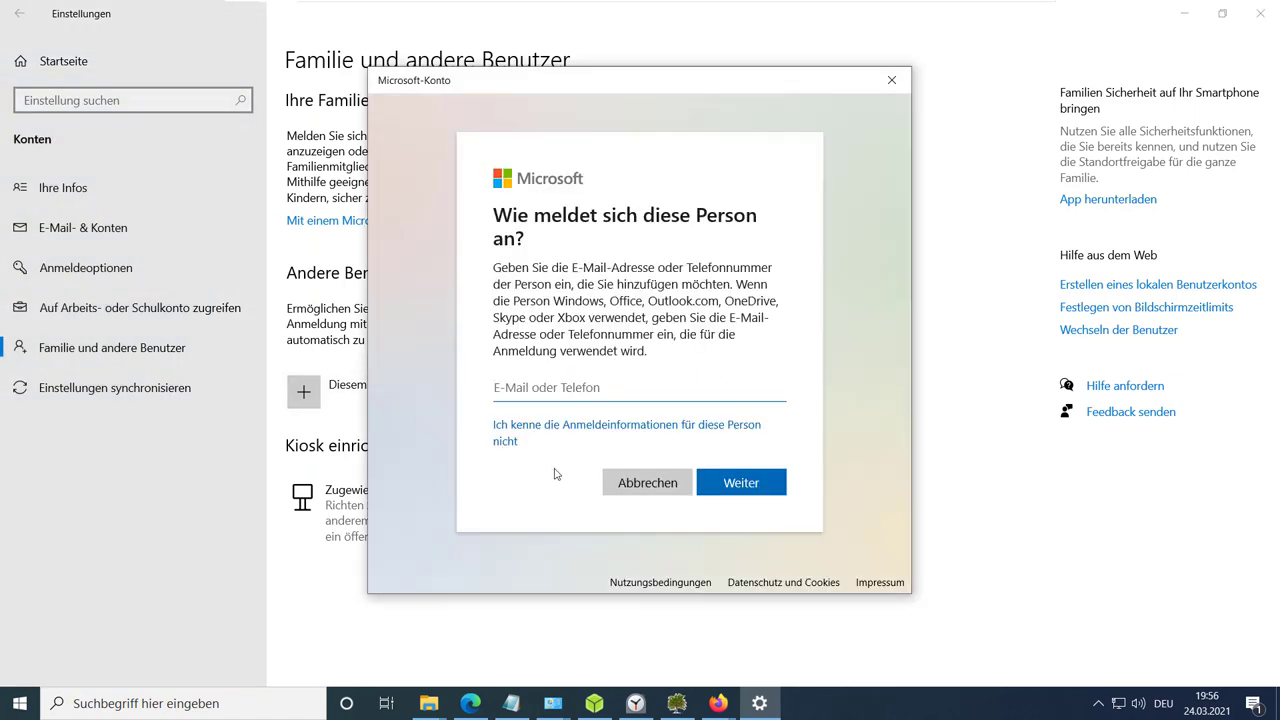
click(584, 433)
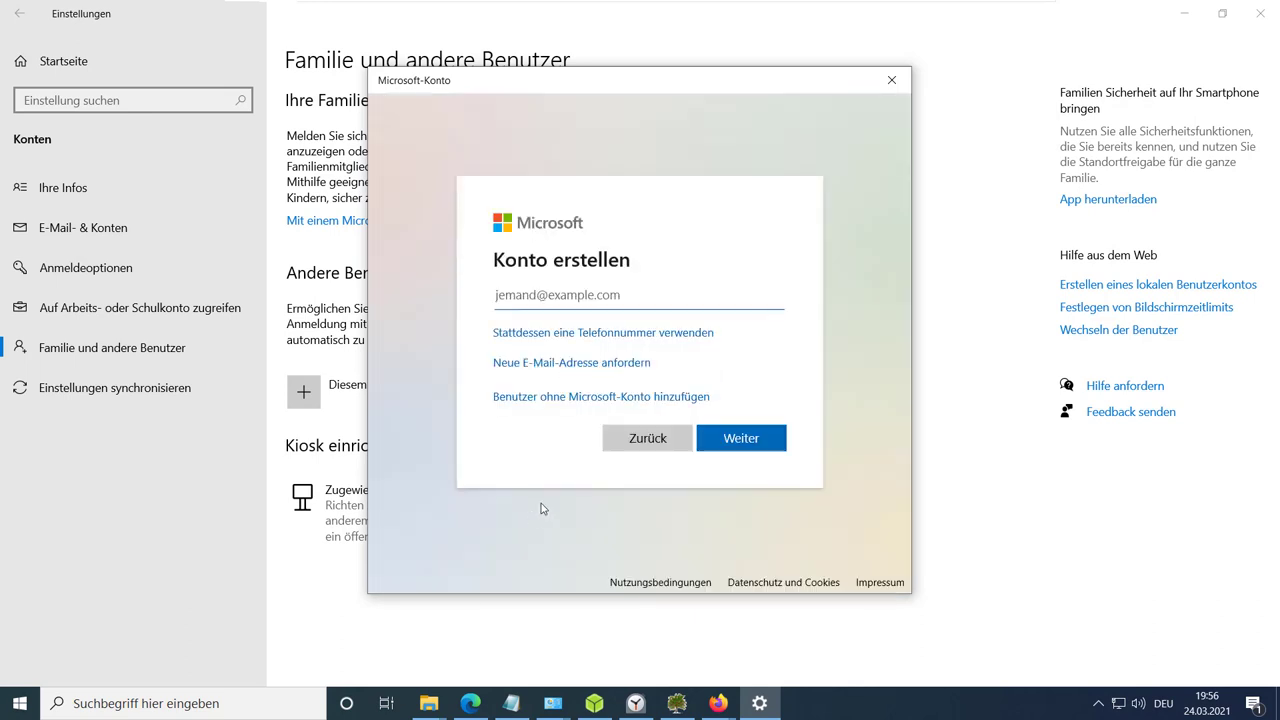
click(578, 400)
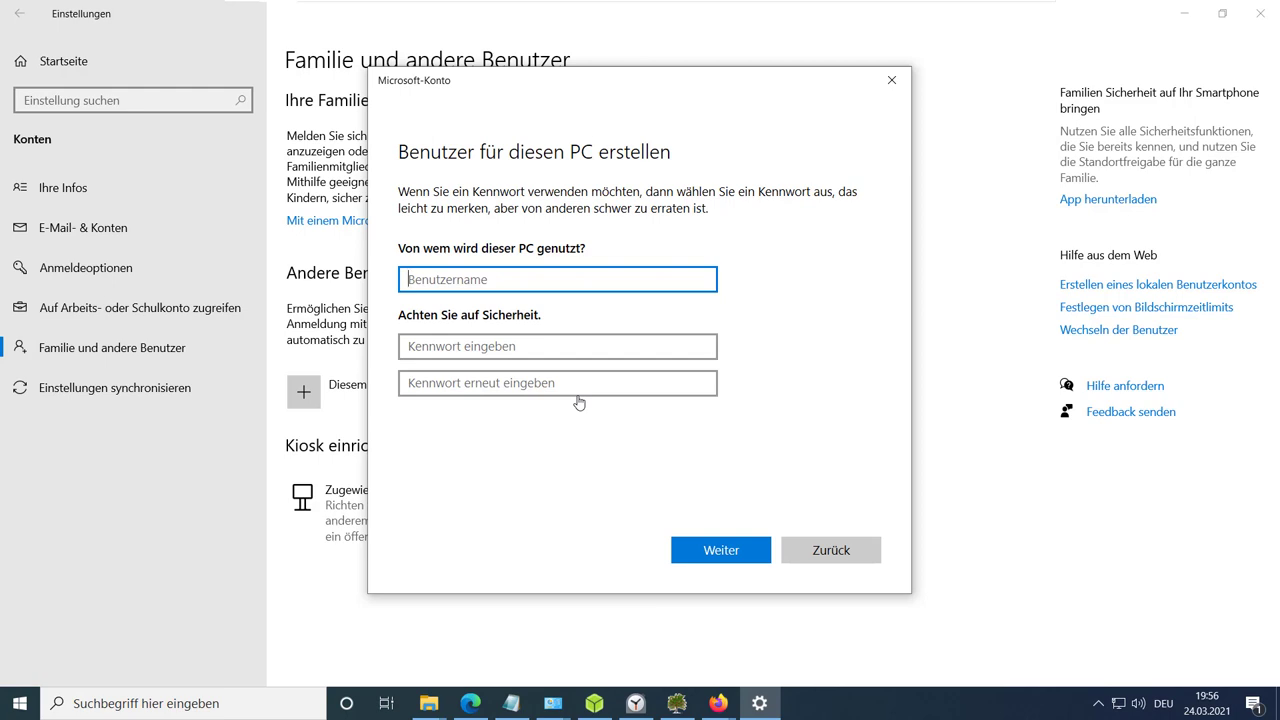
key(Escape)
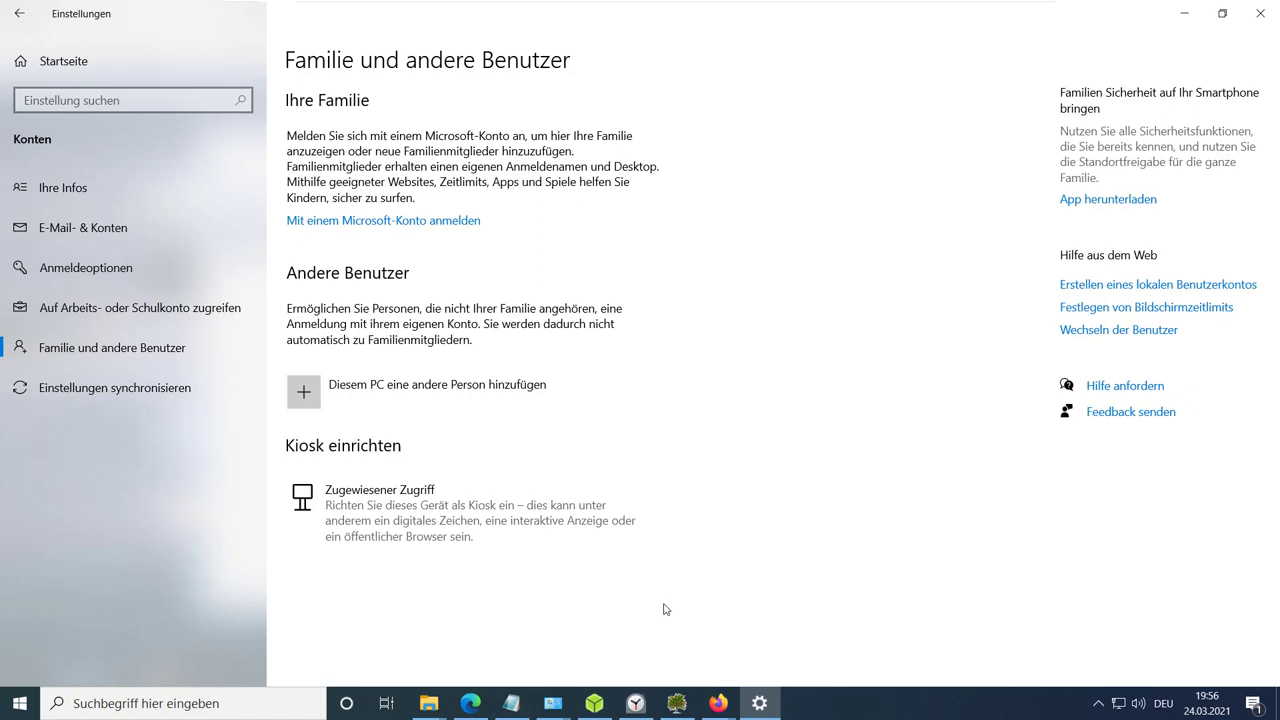
Show the Start menu and the context options of its Mail tile
click(5, 704)
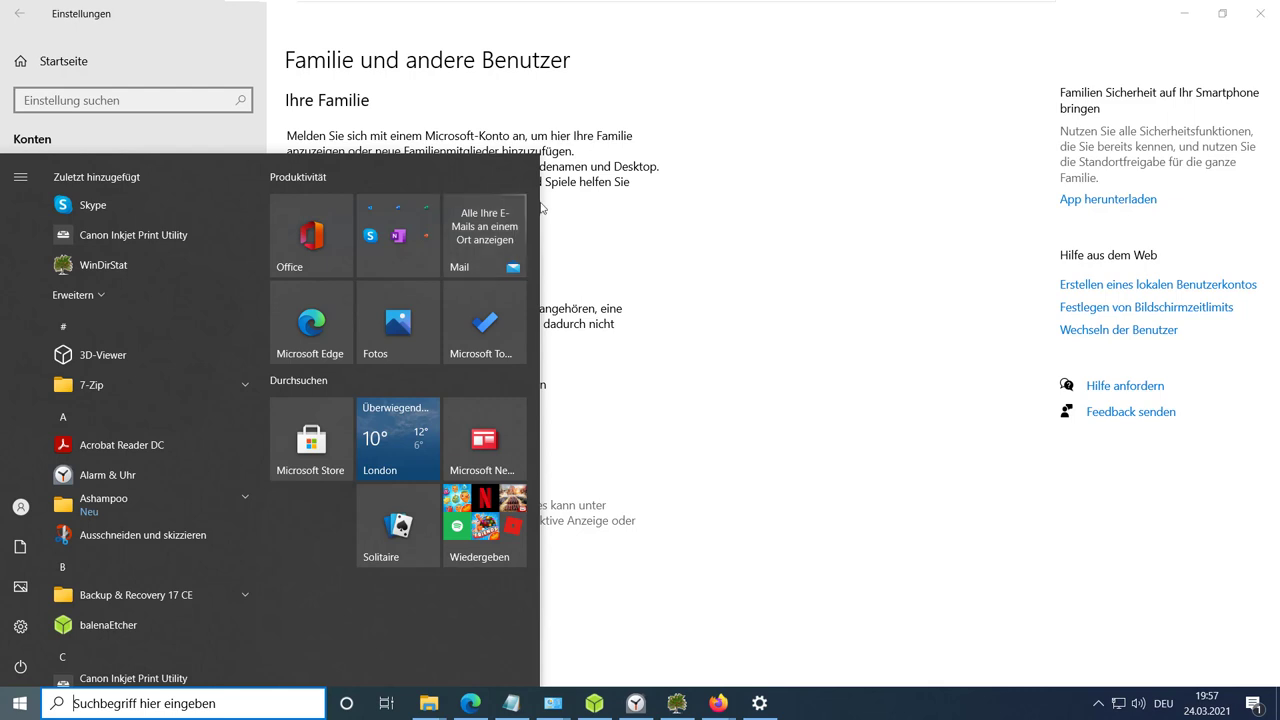
right_click(496, 248)
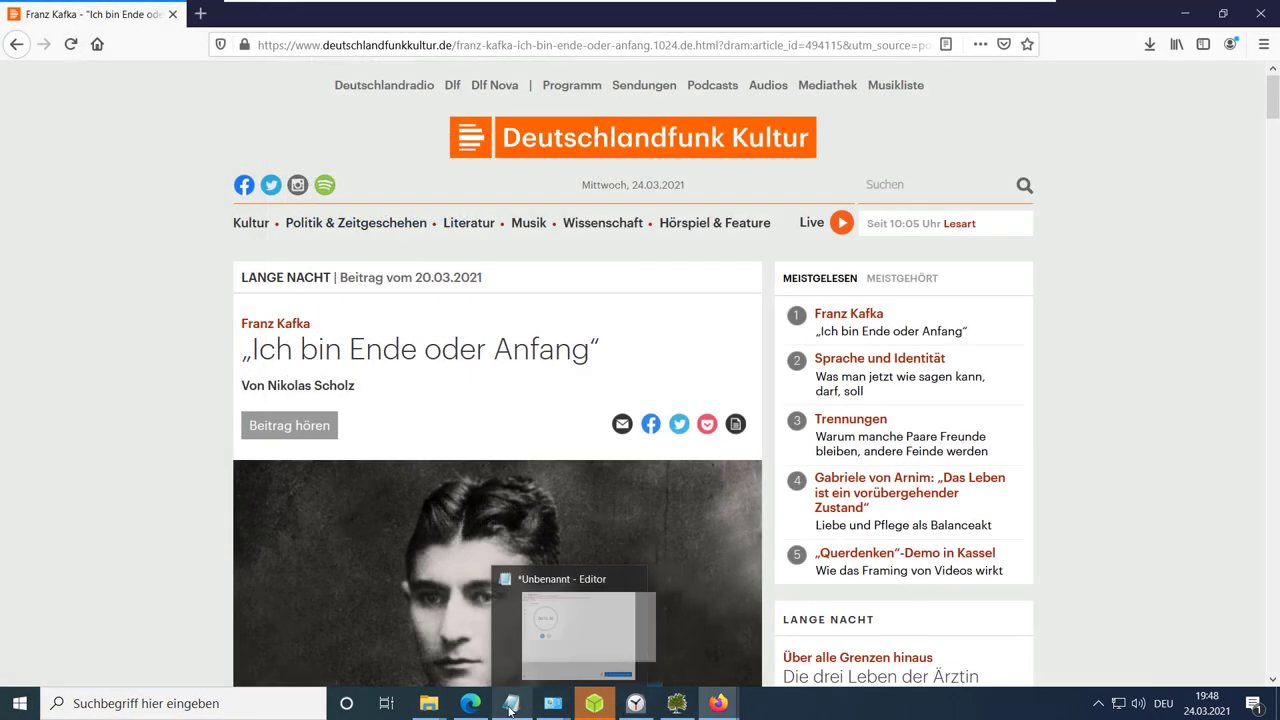
Switch to the balenaEtcher window in front of the Firefox page
mouse_move(510, 709)
click(594, 703)
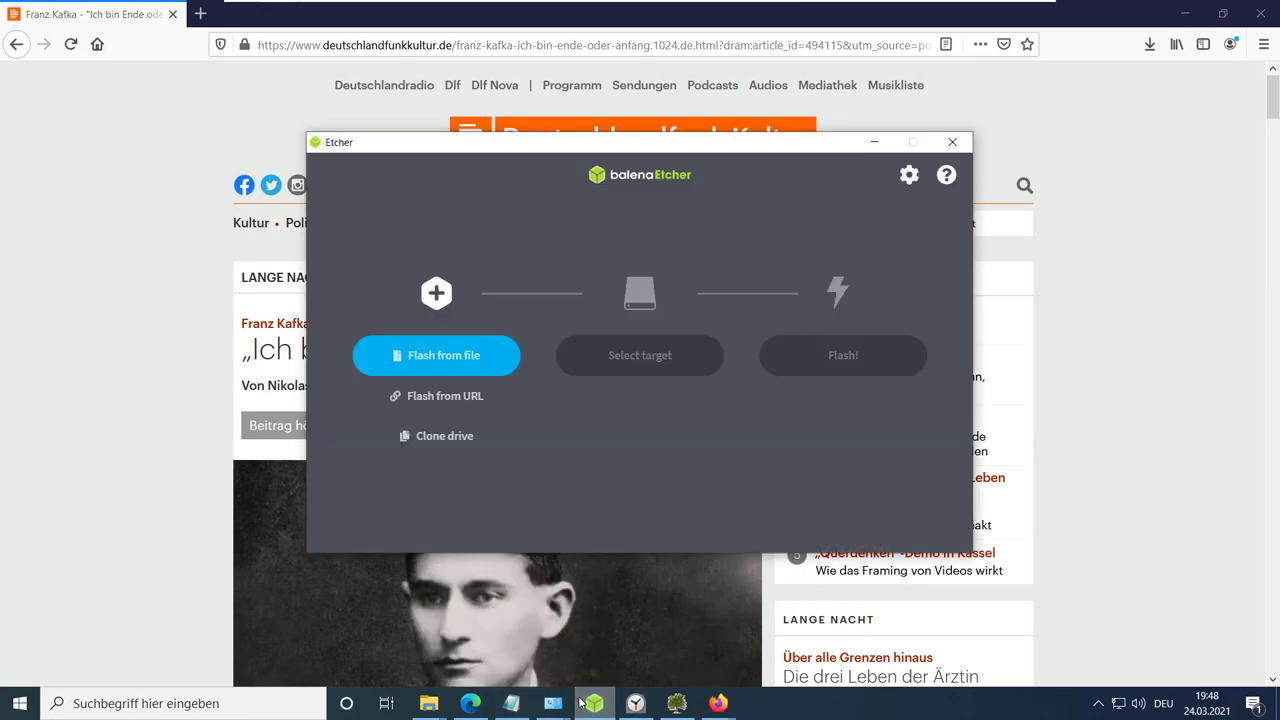
mouse_move(574, 701)
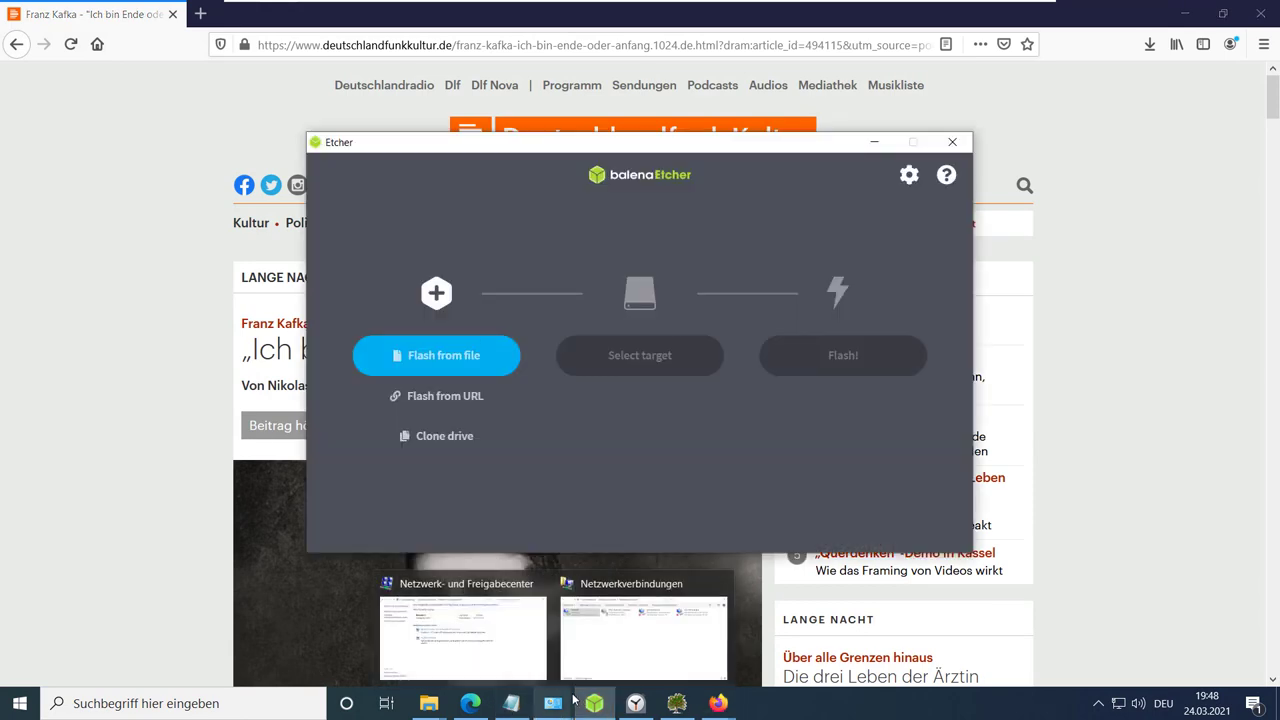